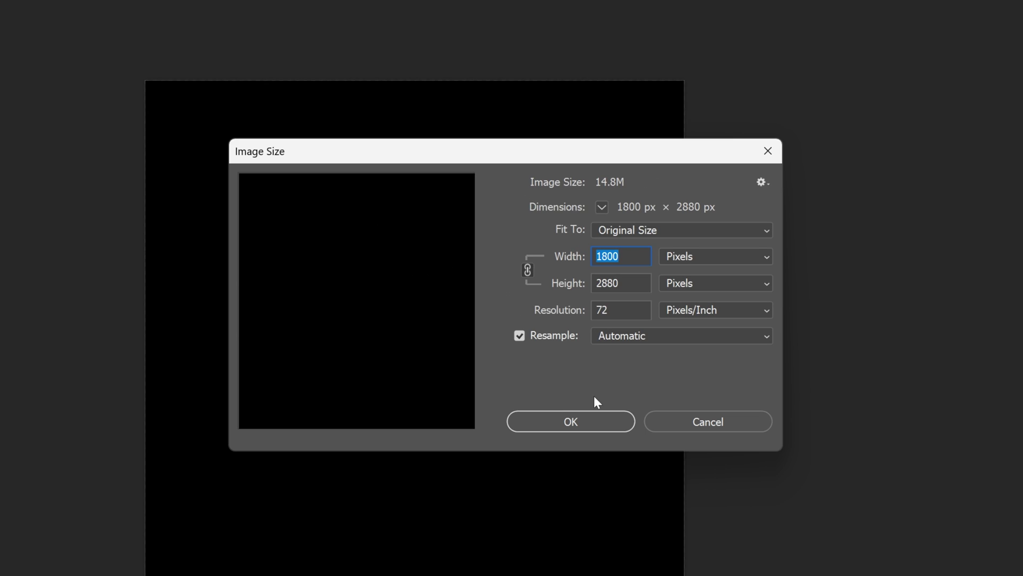
- Check the document's width and height in the image size settings and close them without changes
{"action": "key", "text": "Tab"}
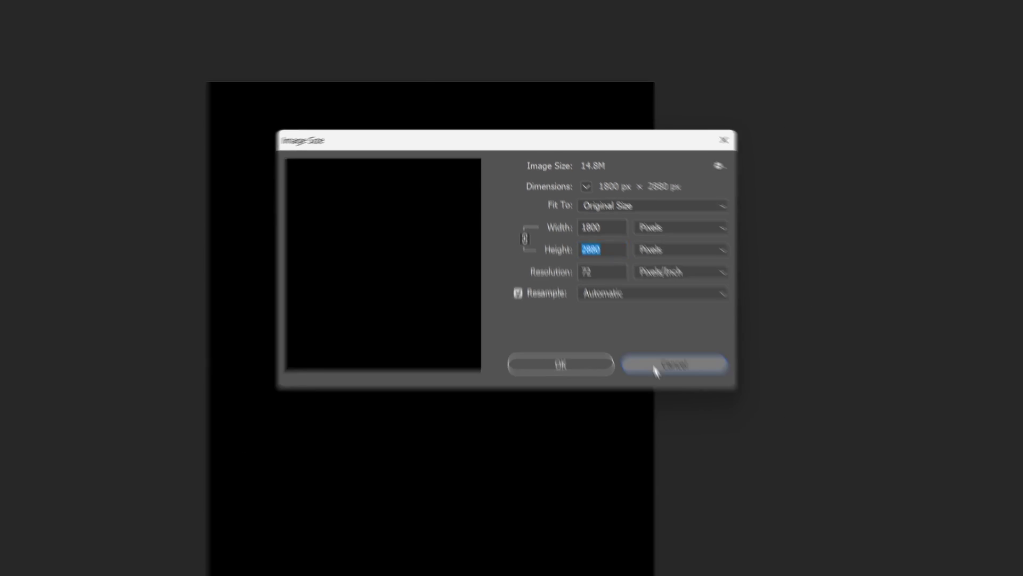
{"action": "left_click", "coordinate": [688, 421]}
- Add the white text "PANTER" on the black canvas with the Type tool
{"action": "key", "text": "t"}
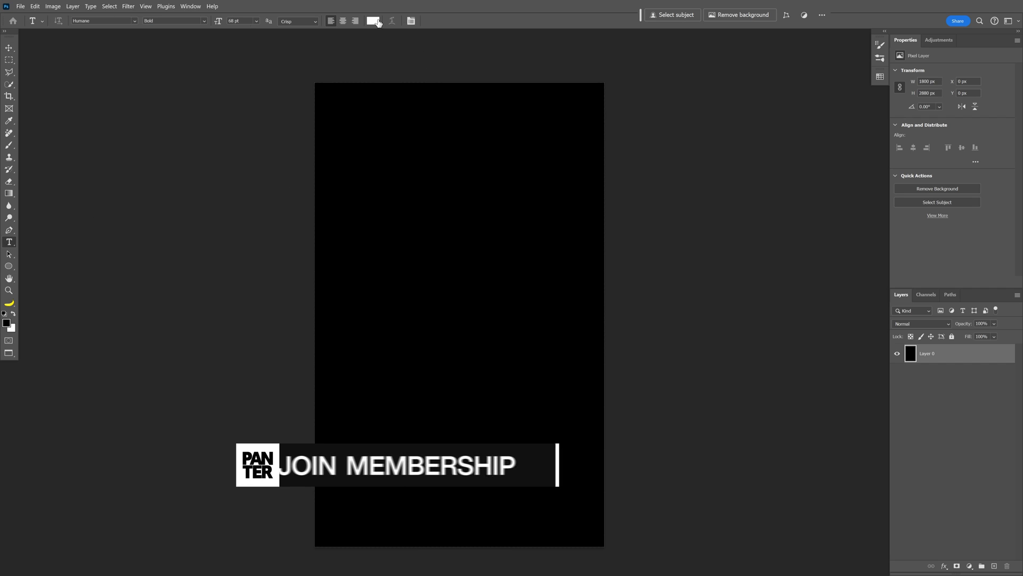
{"action": "left_click", "coordinate": [373, 21]}
{"action": "key", "text": "Return"}
{"action": "left_click", "coordinate": [402, 302]}
{"action": "type", "text": "PANTER"}
- Enlarge the Humane Bold PANTER text to about 1088 pt so it spans most of the canvas width
{"action": "key", "text": "ctrl+t"}
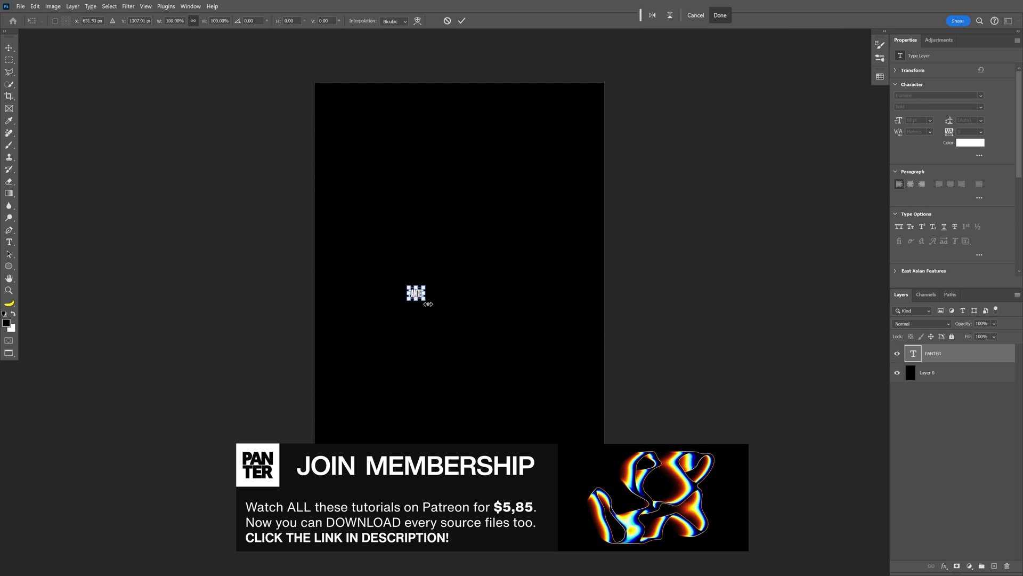
{"action": "left_click_drag", "start_coordinate": [426, 300], "coordinate": [533, 356]}
{"action": "key", "text": "Return"}
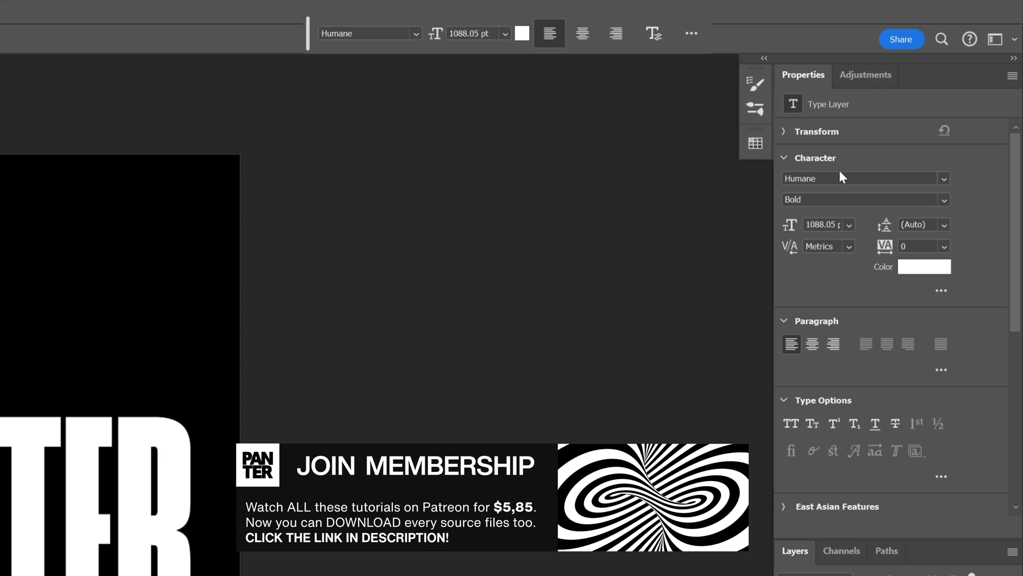
{"action": "left_click", "coordinate": [925, 95]}
{"action": "left_click", "coordinate": [925, 107]}
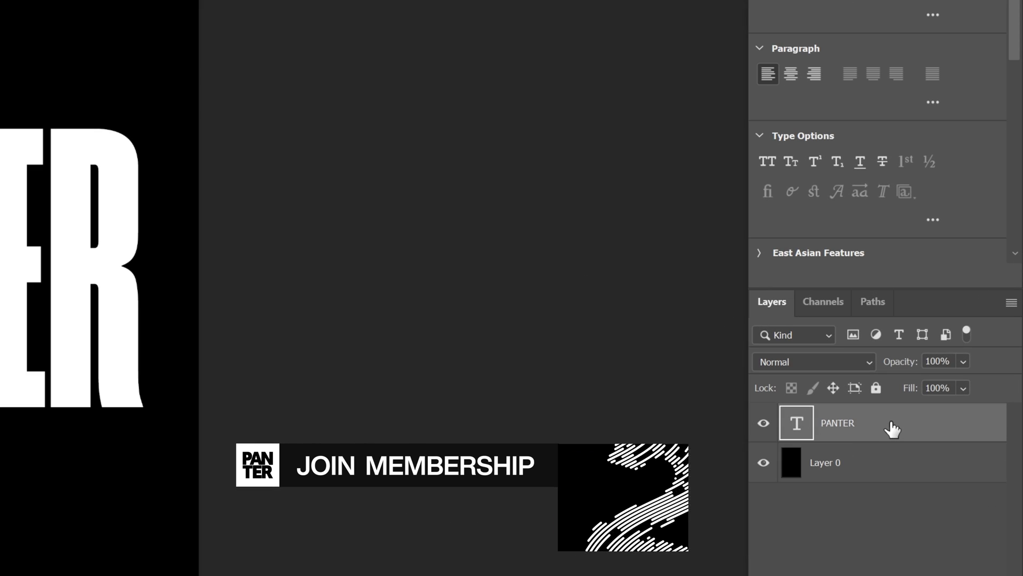
- Convert the PANTER text layer to a smart object, then skew it sideways and rotate it about -30° so it rises to the right
{"action": "right_click", "coordinate": [890, 424]}
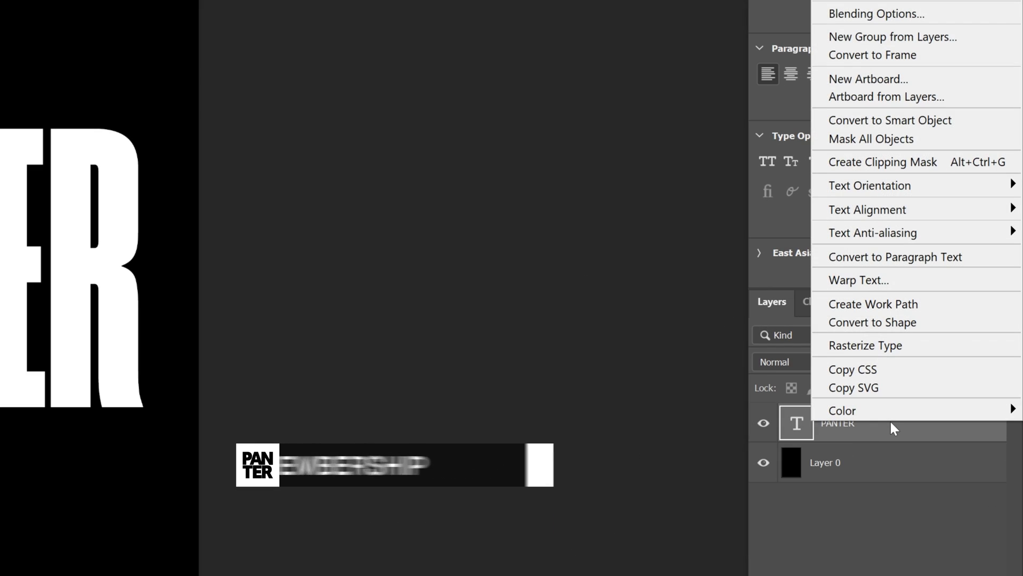
{"action": "left_click", "coordinate": [914, 121]}
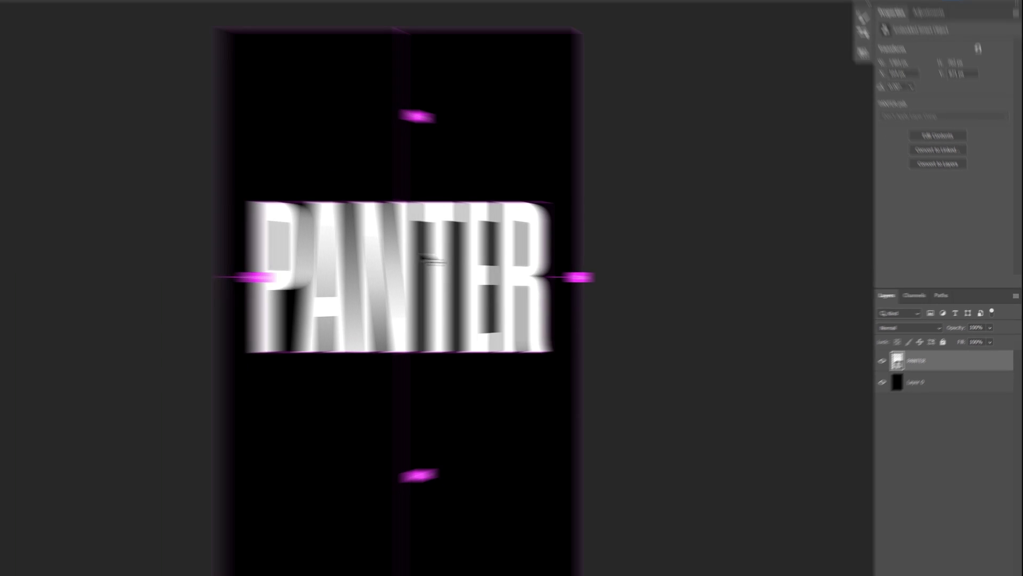
{"action": "key", "text": "ctrl+t"}
{"action": "scroll", "coordinate": [489, 259], "scroll_direction": "up", "scroll_amount": 2}
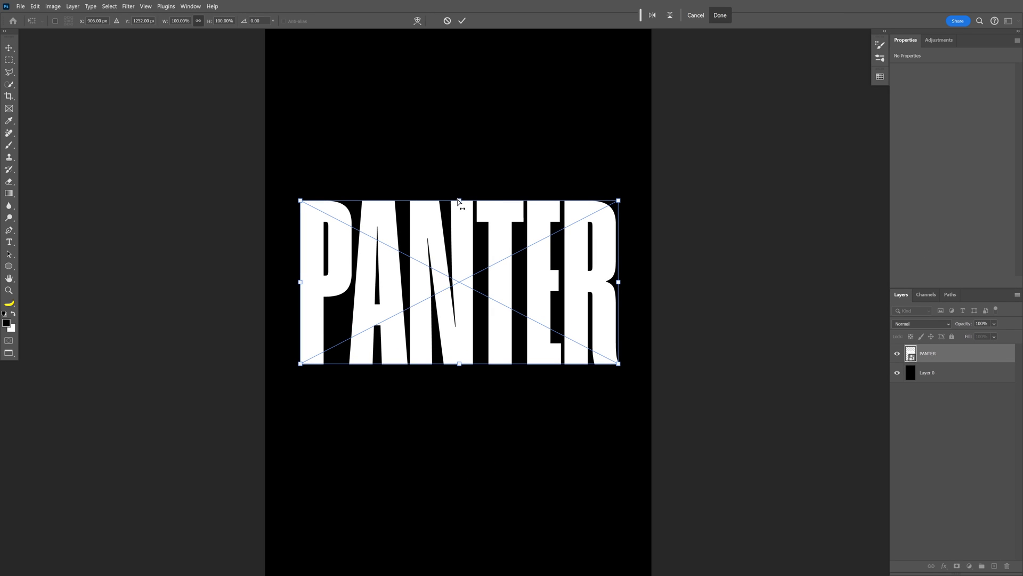
{"action": "left_click_drag", "start_coordinate": [460, 203], "coordinate": [381, 222]}
{"action": "left_click_drag", "start_coordinate": [633, 375], "coordinate": [624, 249]}
- Distort the upper corner beside the R downward to taper the text in perspective, then nudge the text slightly lower on the canvas
{"action": "scroll", "coordinate": [437, 257], "scroll_direction": "up", "scroll_amount": 1}
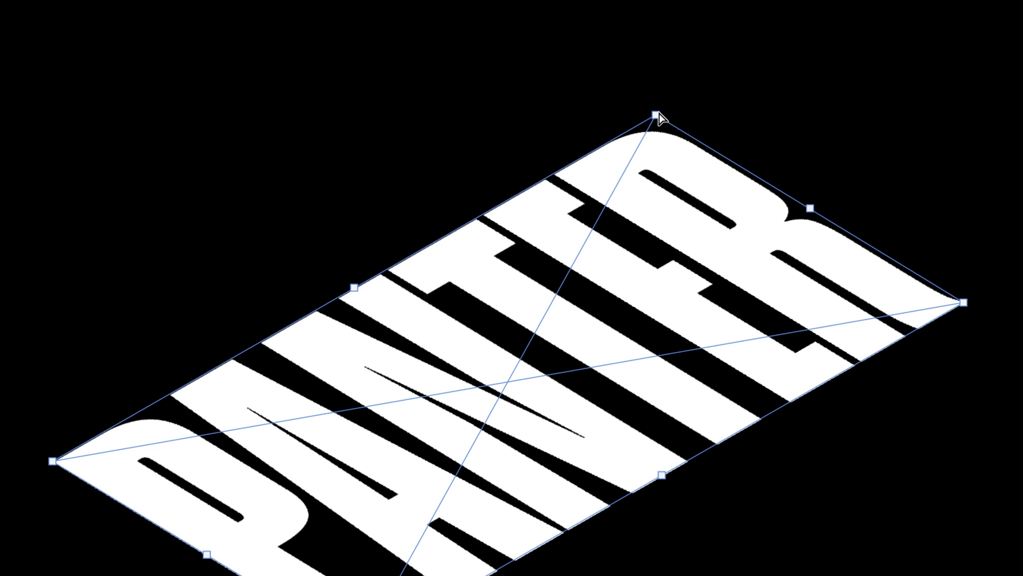
{"action": "left_click_drag", "start_coordinate": [657, 117], "coordinate": [637, 244]}
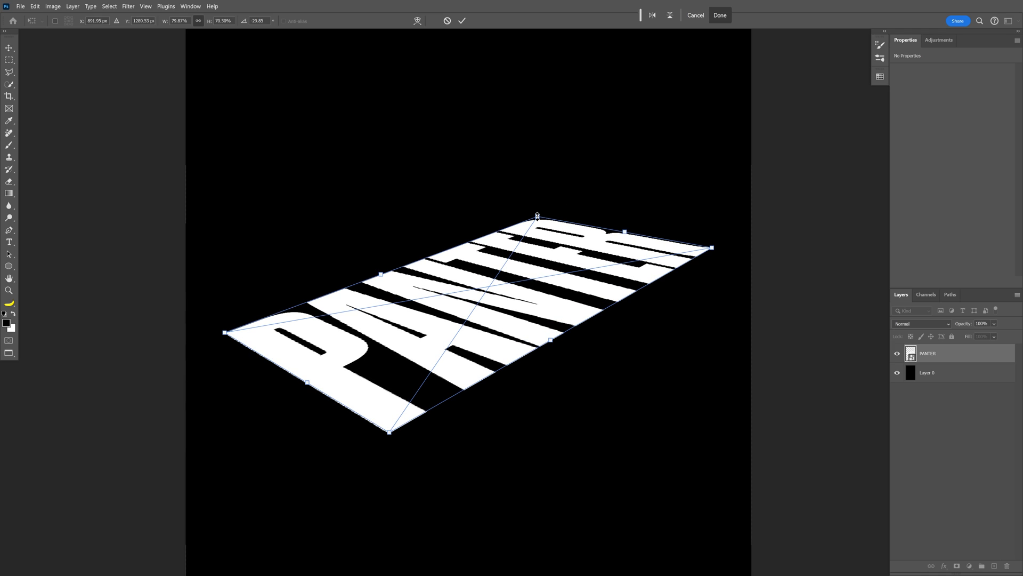
{"action": "key", "text": "Return"}
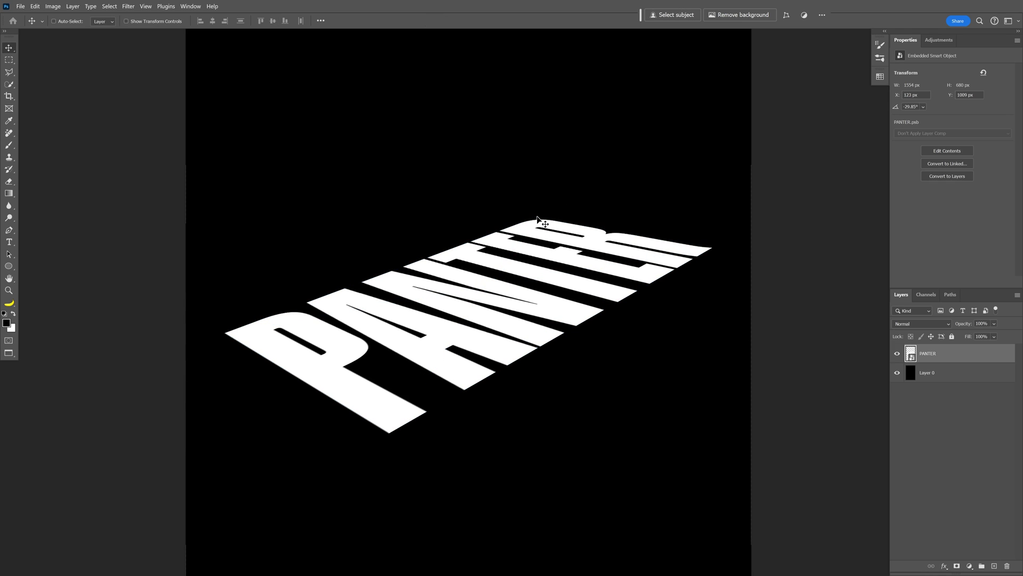
{"action": "scroll", "coordinate": [560, 292], "scroll_direction": "down", "scroll_amount": 7}
{"action": "mouse_move", "coordinate": [526, 286]}
{"action": "left_mouse_down"}
{"action": "mouse_move", "coordinate": [526, 320]}
{"action": "mouse_move", "coordinate": [523, 299]}
{"action": "left_mouse_up"}
{"action": "scroll", "coordinate": [526, 320], "scroll_direction": "up", "scroll_amount": 1}
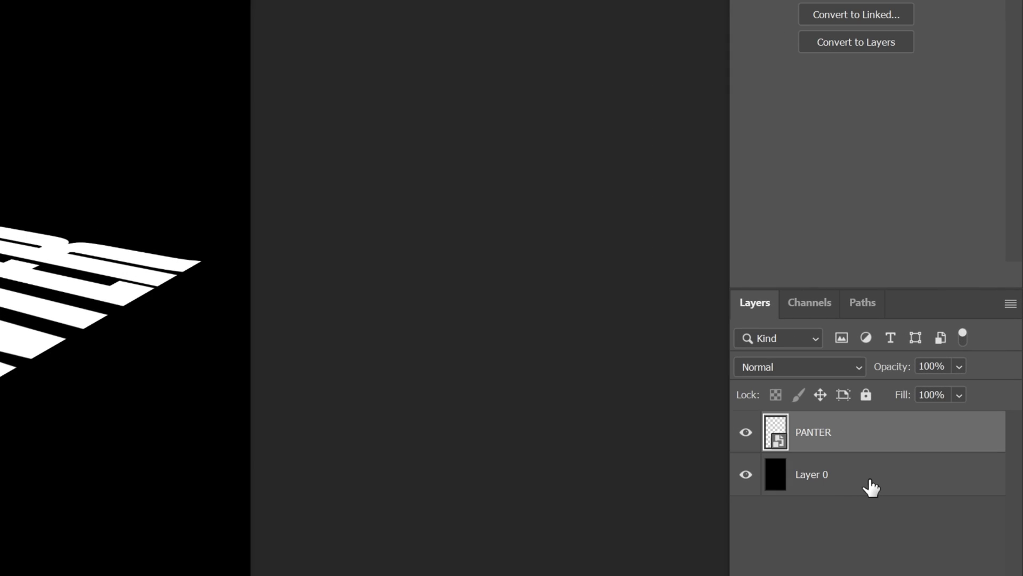
- Combine the PANTER layer and the black Layer 0 into a single smart object
{"action": "left_click", "coordinate": [868, 484], "text": "shift"}
{"action": "right_click", "coordinate": [849, 476]}
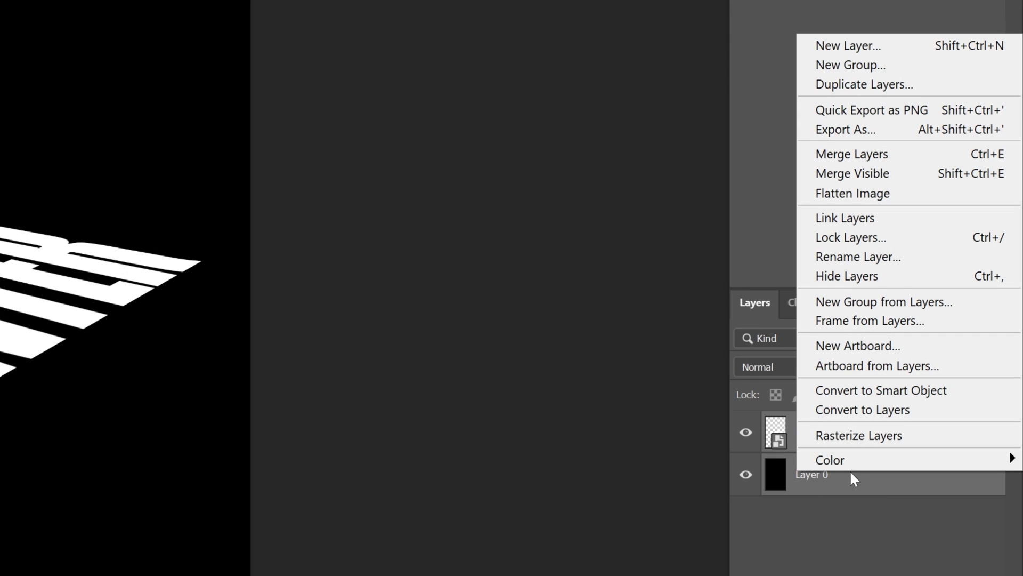
{"action": "left_click", "coordinate": [930, 390]}
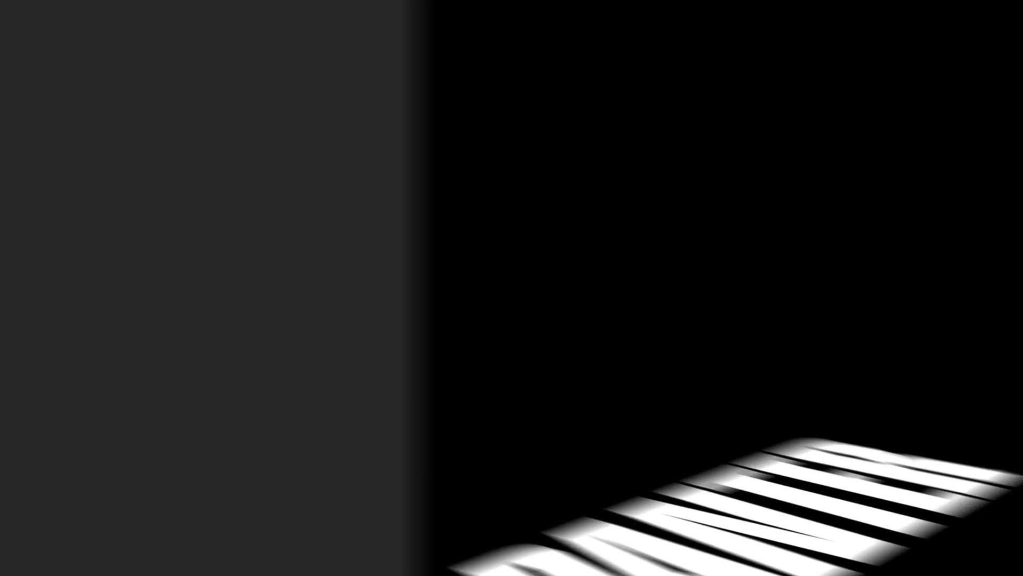
- Start a Tilt-Shift blur on the combined layer and rotate its focus lines parallel to the slanted text
{"action": "left_click", "coordinate": [250, 11]}
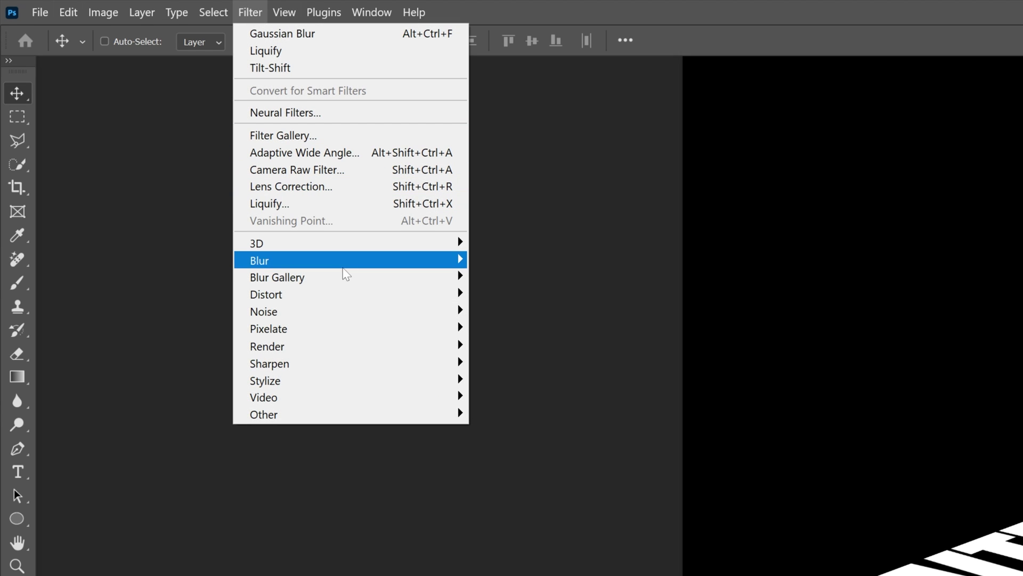
{"action": "mouse_move", "coordinate": [346, 276]}
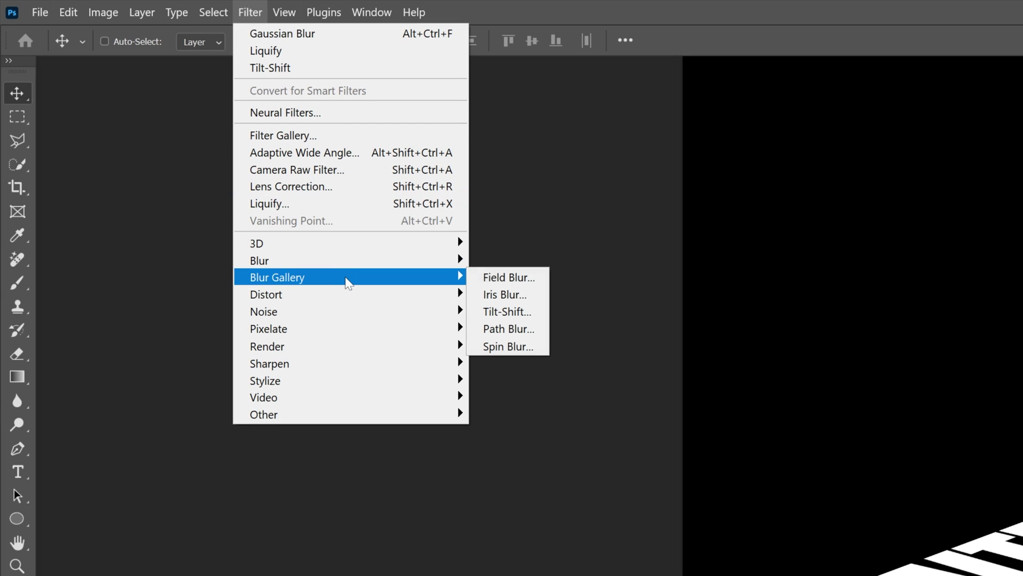
{"action": "left_click", "coordinate": [525, 319]}
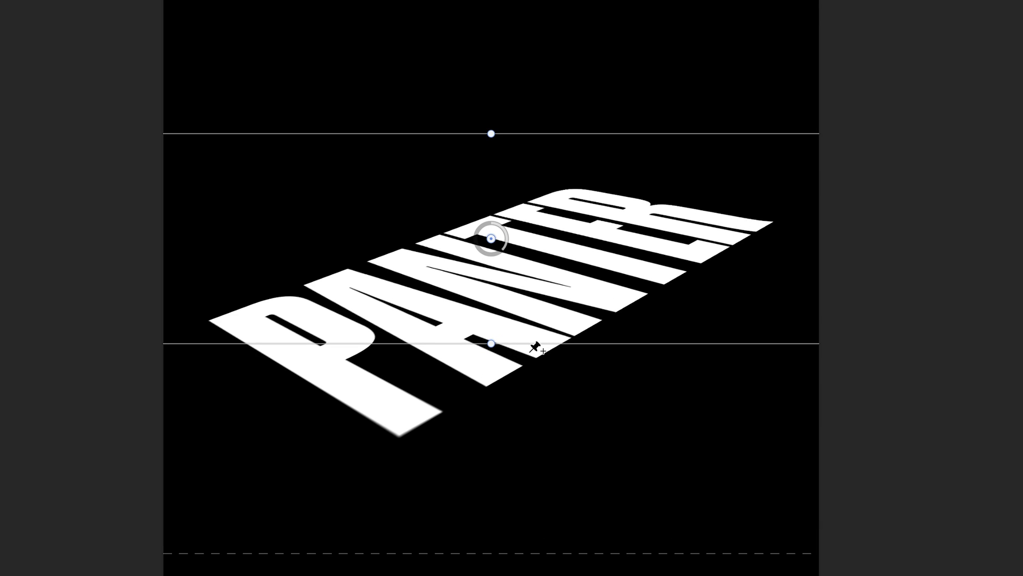
{"action": "left_click_drag", "start_coordinate": [489, 352], "coordinate": [549, 338]}
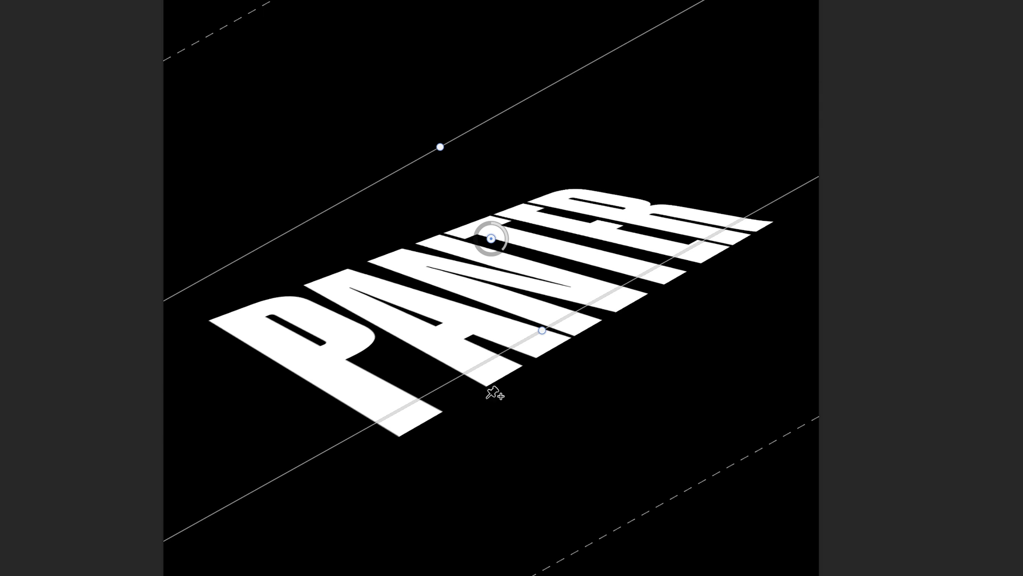
- Narrow the focus zone so the letters' lower ends blur, widen it above the text, adjust the blur amount and apply the Tilt-Shift
{"action": "left_click_drag", "start_coordinate": [590, 304], "coordinate": [560, 271]}
{"action": "left_click_drag", "start_coordinate": [679, 447], "coordinate": [601, 317]}
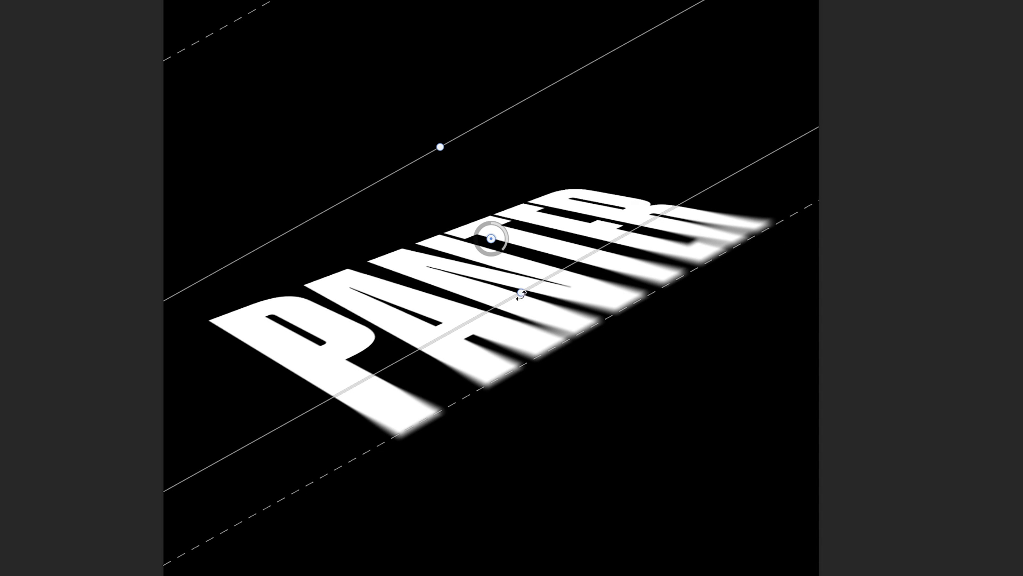
{"action": "left_click_drag", "start_coordinate": [522, 294], "coordinate": [514, 280]}
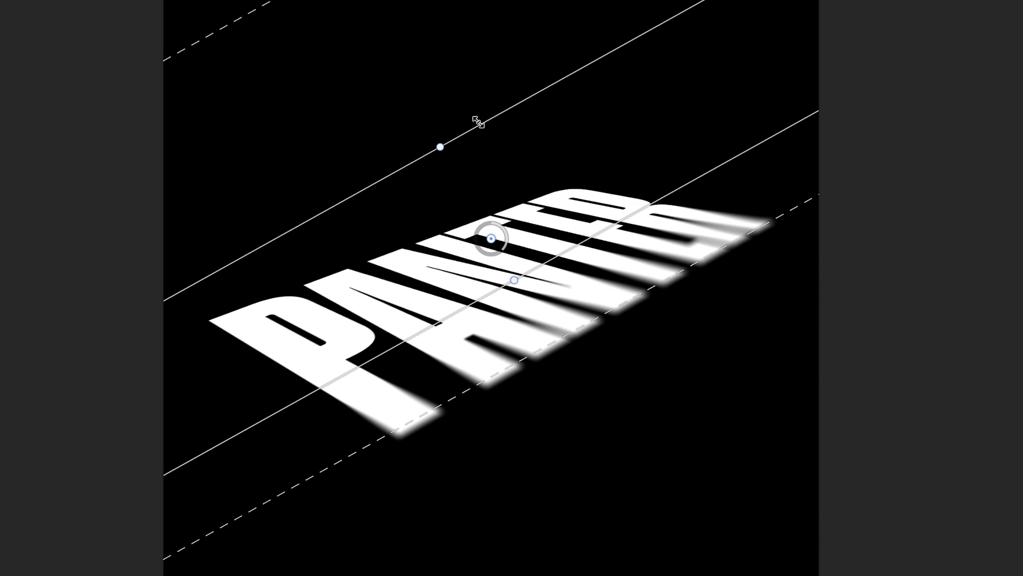
{"action": "left_click_drag", "start_coordinate": [478, 119], "coordinate": [479, 87]}
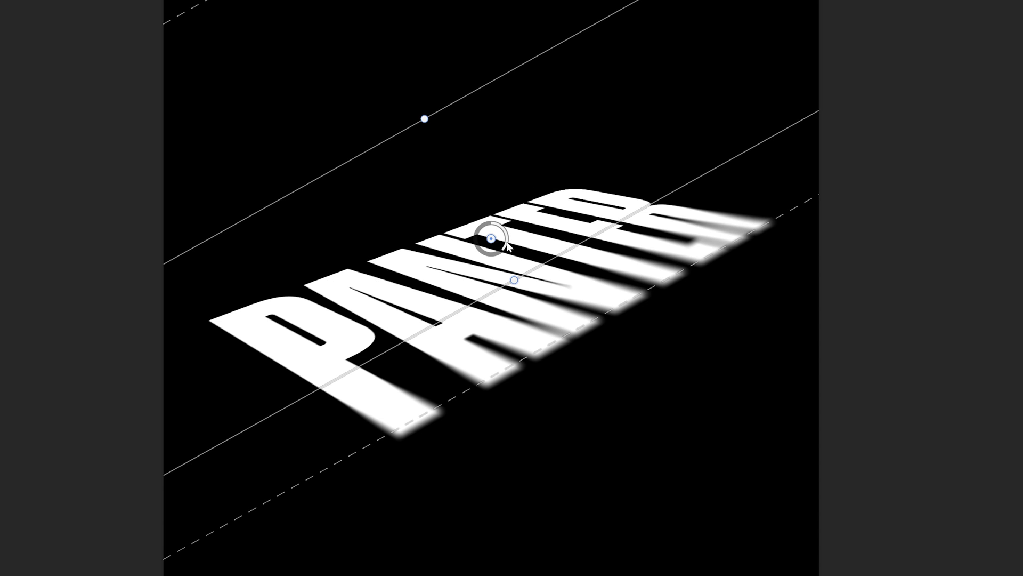
{"action": "left_click_drag", "start_coordinate": [503, 251], "coordinate": [512, 283]}
{"action": "left_click", "coordinate": [241, 33]}
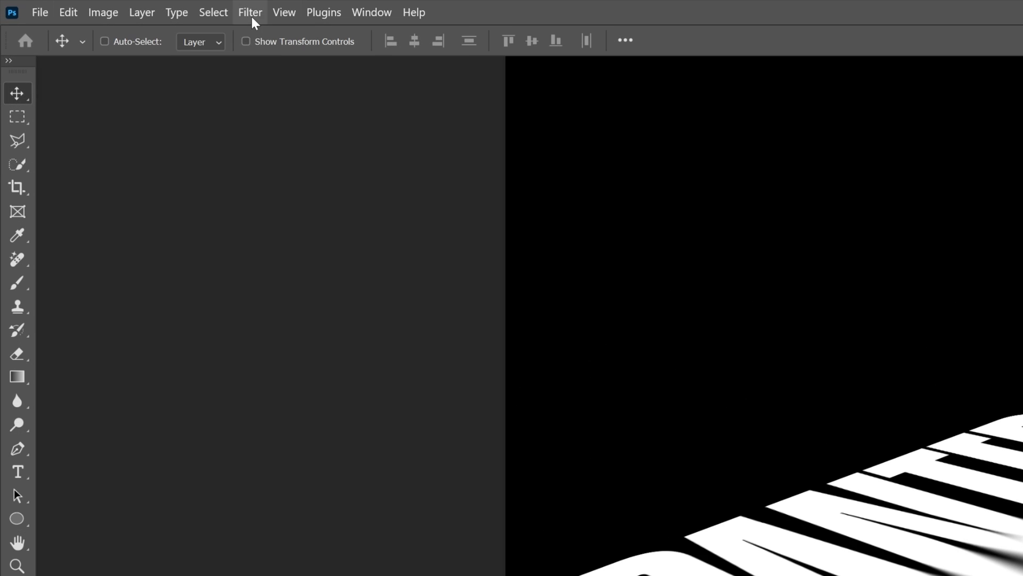
- Start a second Tilt-Shift blur and rotate its focus lines across the text, sloping down to the right
{"action": "left_click", "coordinate": [128, 7]}
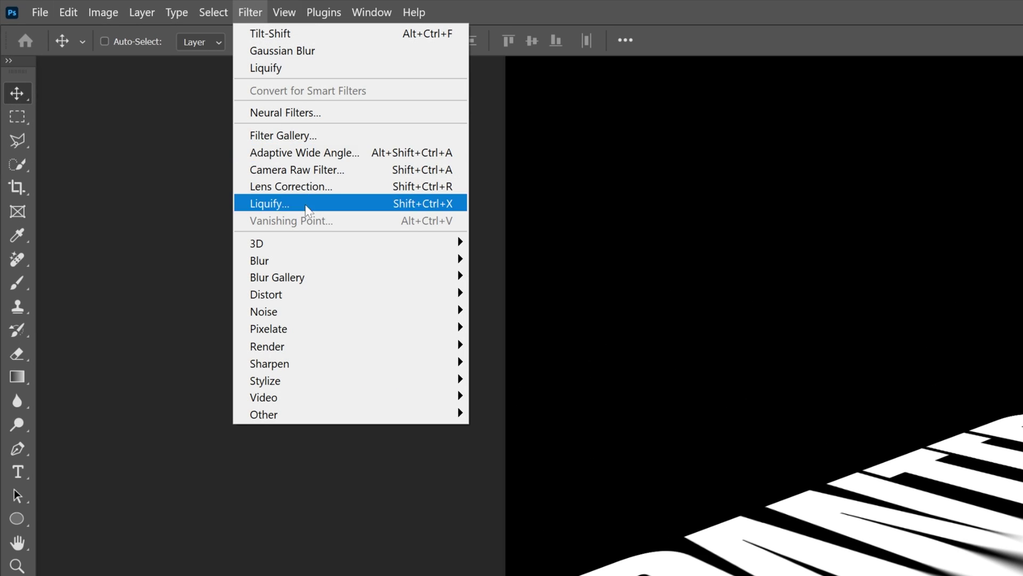
{"action": "mouse_move", "coordinate": [168, 142]}
{"action": "left_click", "coordinate": [541, 311]}
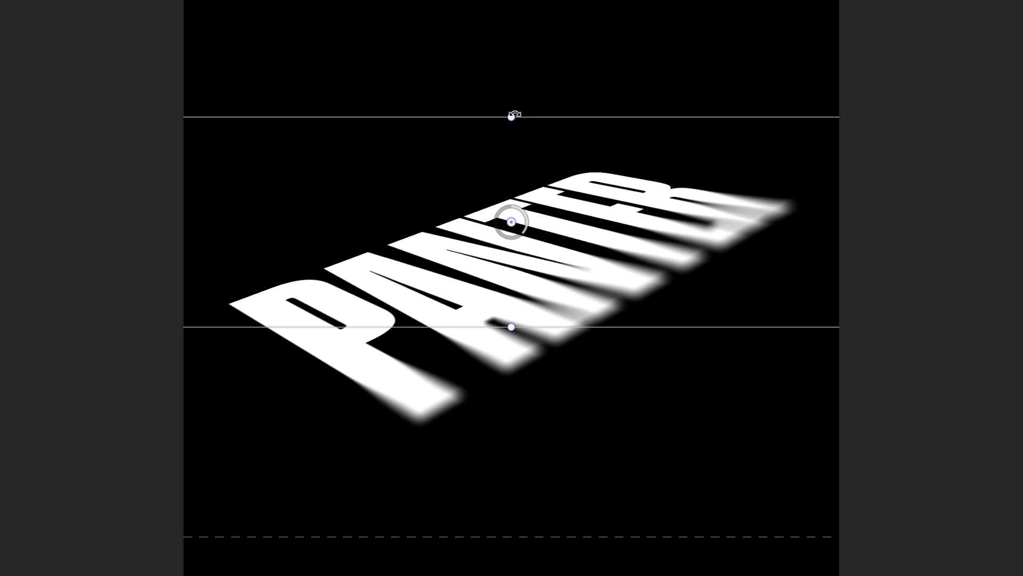
{"action": "left_click_drag", "start_coordinate": [514, 116], "coordinate": [556, 130]}
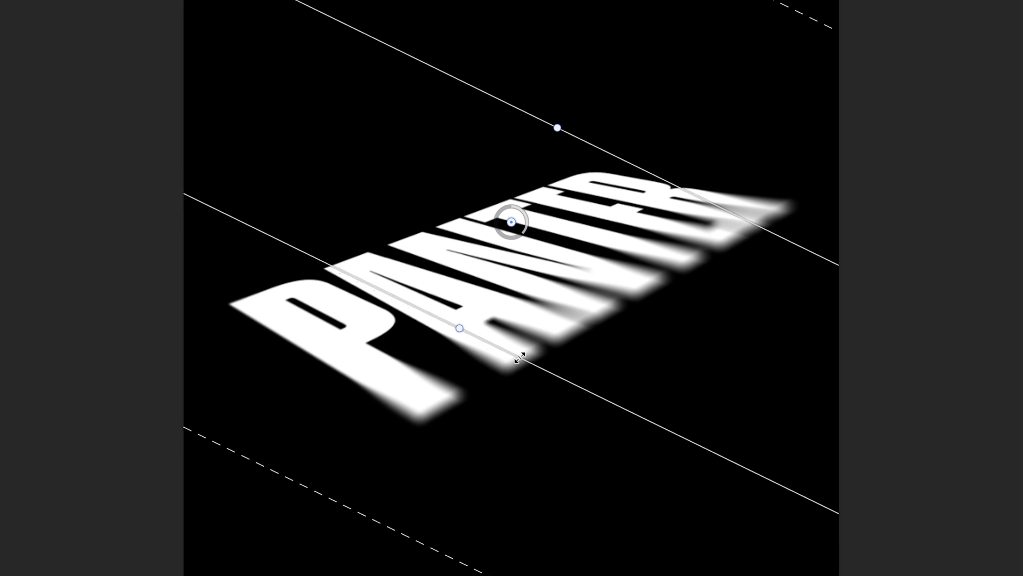
- Reposition the second Tilt-Shift's lower focus and blur boundaries around the P so it blurs, then apply the filter
{"action": "left_click_drag", "start_coordinate": [517, 354], "coordinate": [515, 366]}
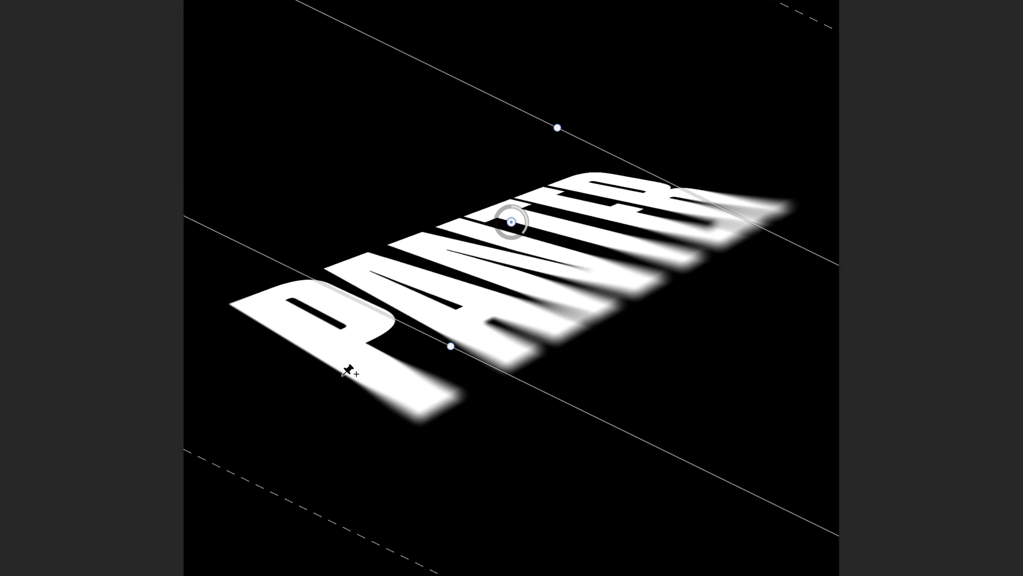
{"action": "left_click_drag", "start_coordinate": [451, 346], "coordinate": [472, 303]}
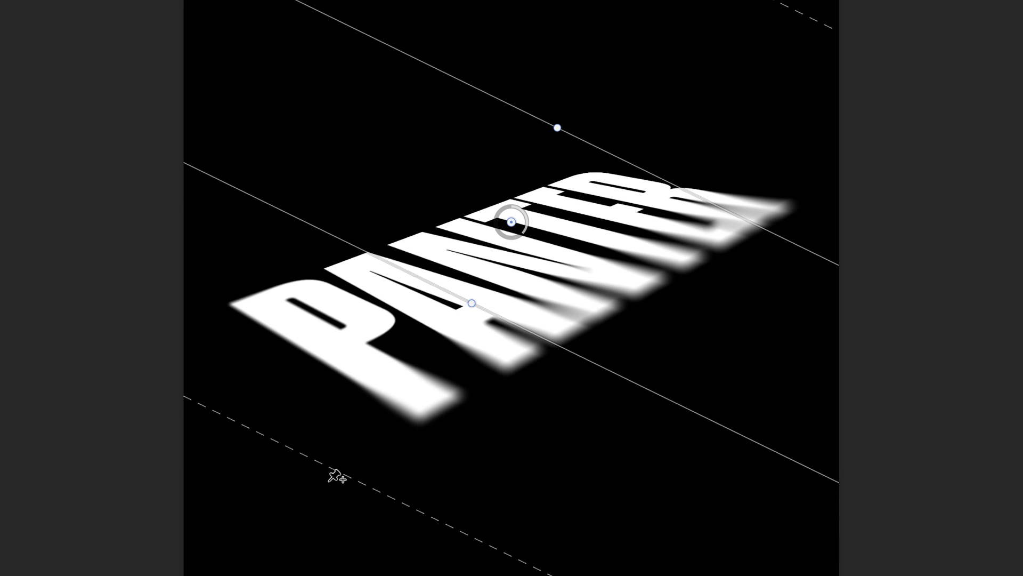
{"action": "left_click_drag", "start_coordinate": [336, 475], "coordinate": [392, 362]}
{"action": "left_click_drag", "start_coordinate": [472, 303], "coordinate": [437, 395]}
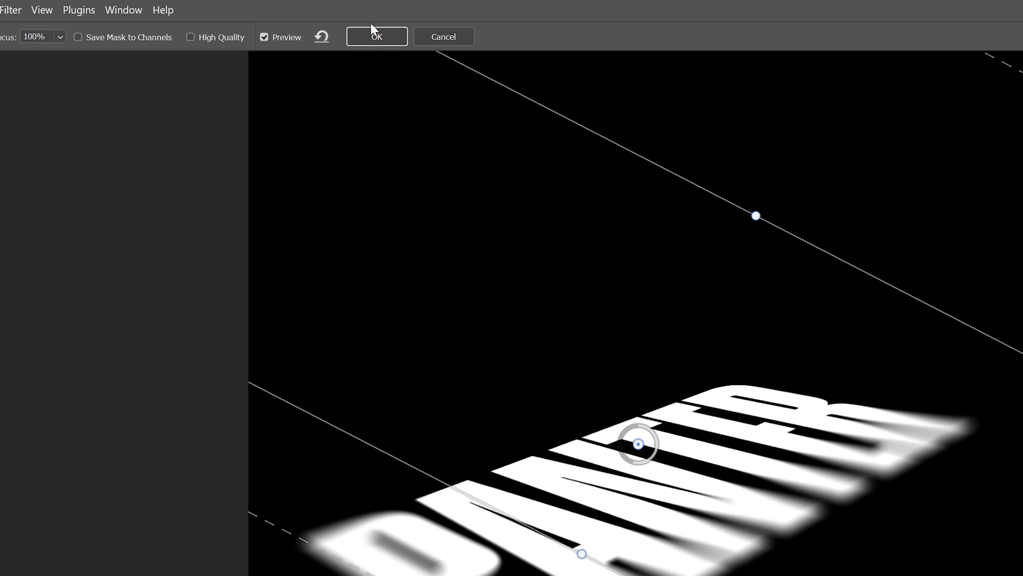
{"action": "left_click", "coordinate": [372, 33]}
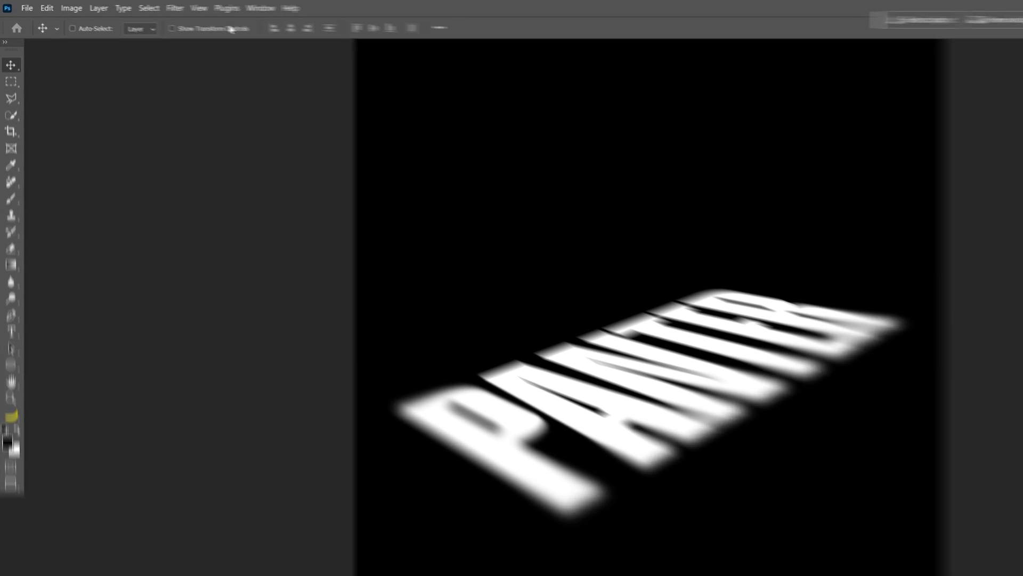
- Apply a Gaussian Blur to the combined layer to soften the whole text
{"action": "left_click", "coordinate": [12, 11]}
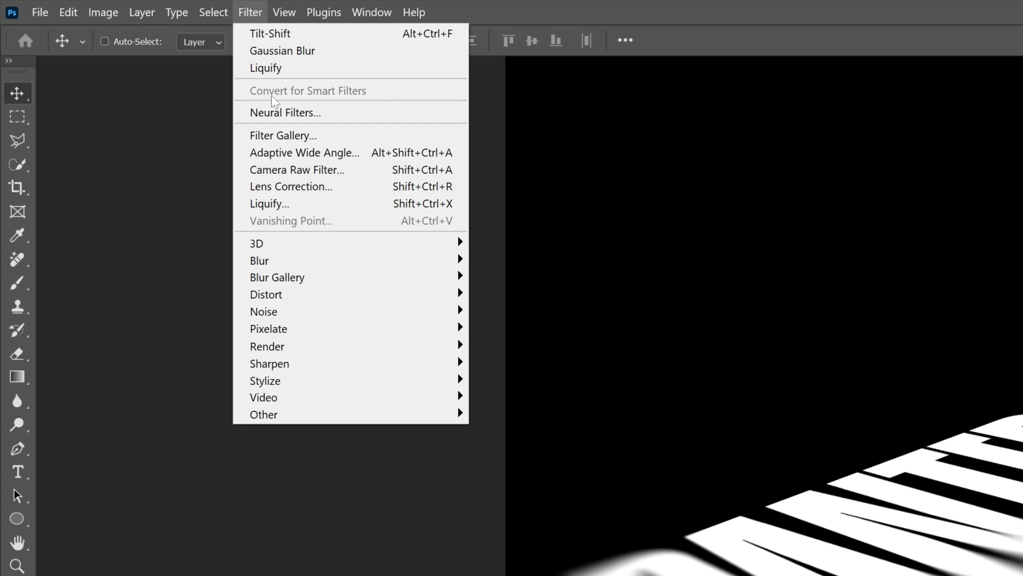
{"action": "mouse_move", "coordinate": [322, 266]}
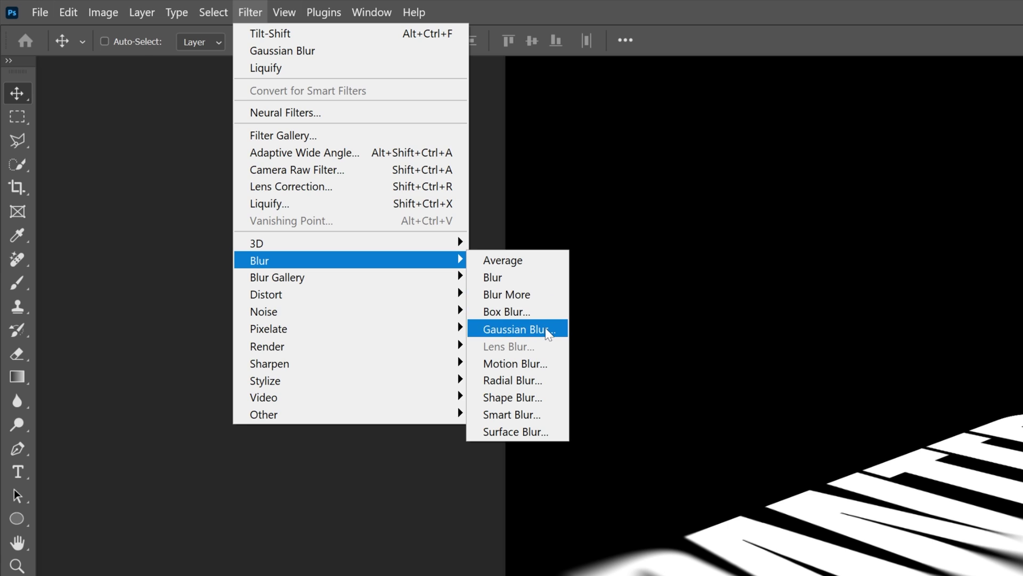
{"action": "left_click", "coordinate": [547, 329]}
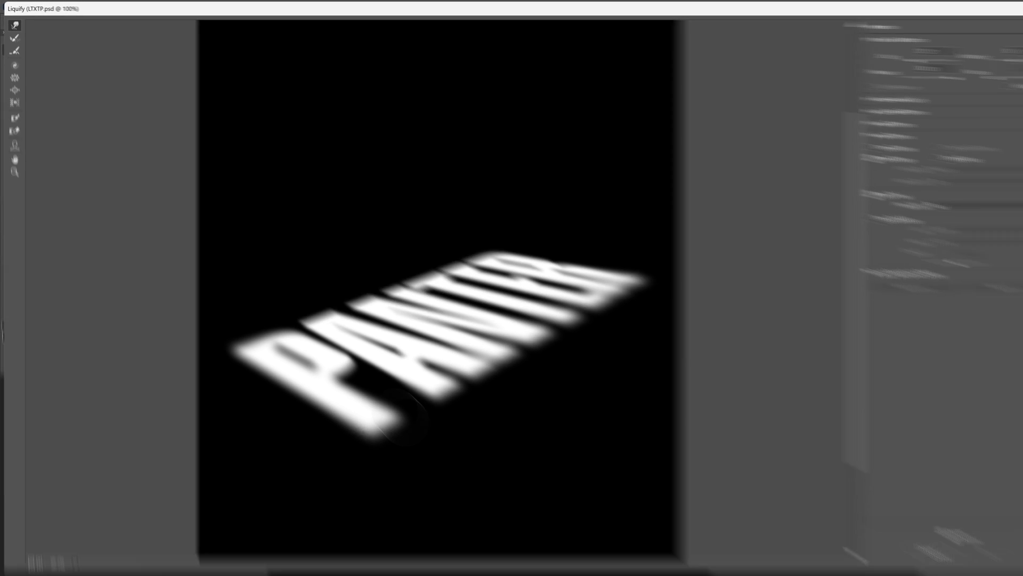
- Frame the text with empty space below it in Liquify and set the brush pressure to 86
{"action": "key", "text": "ctrl+plus"}
{"action": "key", "text": "ctrl+plus"}
{"action": "key", "text": "space"}
{"action": "left_click_drag", "start_coordinate": [401, 417], "coordinate": [403, 219]}
{"action": "key", "text": "ctrl+minus"}
{"action": "scroll", "coordinate": [387, 210], "scroll_direction": "down", "scroll_amount": 2}
{"action": "key", "text": "space"}
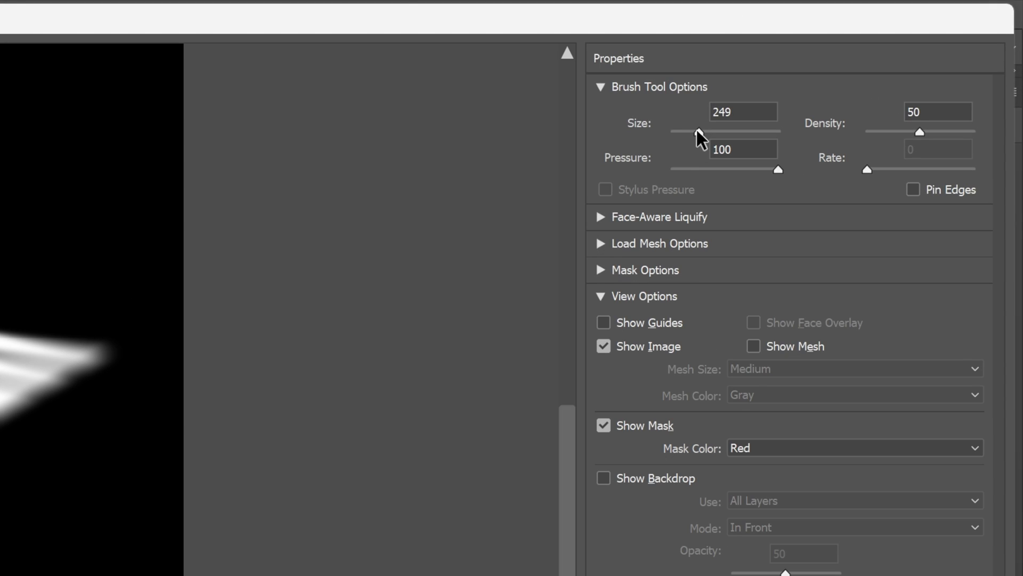
{"action": "left_click_drag", "start_coordinate": [777, 170], "coordinate": [762, 175]}
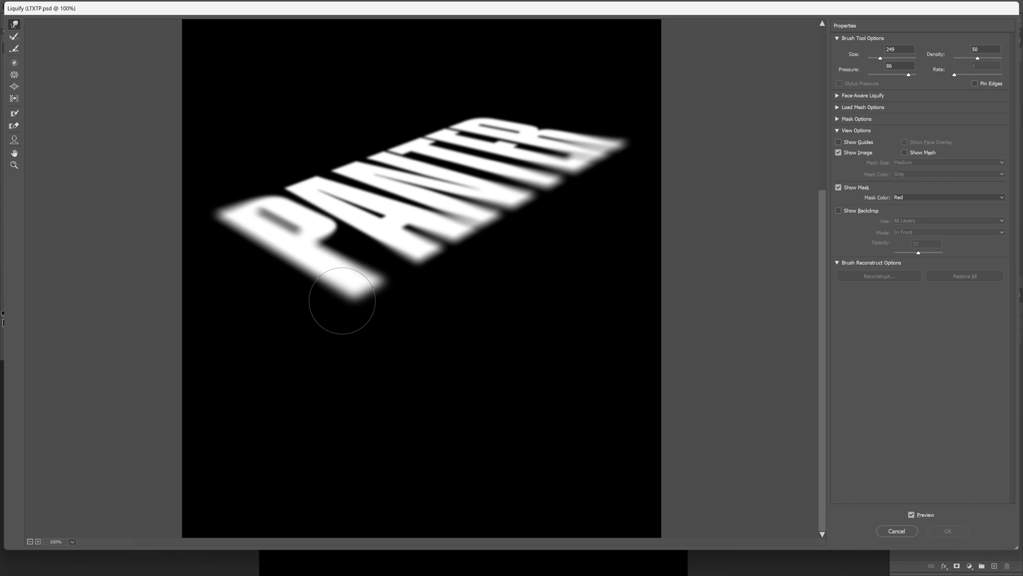
- Push the two ends of the P's lower edge down to the bottom of the canvas as long drips with Forward Warp
{"action": "left_click_drag", "start_coordinate": [338, 299], "coordinate": [350, 557]}
{"action": "mouse_move", "coordinate": [214, 232]}
{"action": "left_mouse_down"}
{"action": "mouse_move", "coordinate": [208, 297]}
{"action": "mouse_move", "coordinate": [217, 243]}
{"action": "mouse_move", "coordinate": [222, 308]}
{"action": "left_mouse_up"}
{"action": "mouse_move", "coordinate": [230, 260]}
{"action": "left_mouse_down"}
{"action": "mouse_move", "coordinate": [220, 479]}
{"action": "mouse_move", "coordinate": [261, 511]}
{"action": "mouse_move", "coordinate": [256, 536]}
{"action": "left_mouse_up"}
{"action": "scroll", "coordinate": [220, 479], "scroll_direction": "down", "scroll_amount": 2}
{"action": "left_click_drag", "start_coordinate": [379, 325], "coordinate": [375, 537]}
{"action": "right_click", "coordinate": [322, 382], "text": "alt"}
{"action": "left_click_drag", "start_coordinate": [323, 381], "coordinate": [343, 374]}
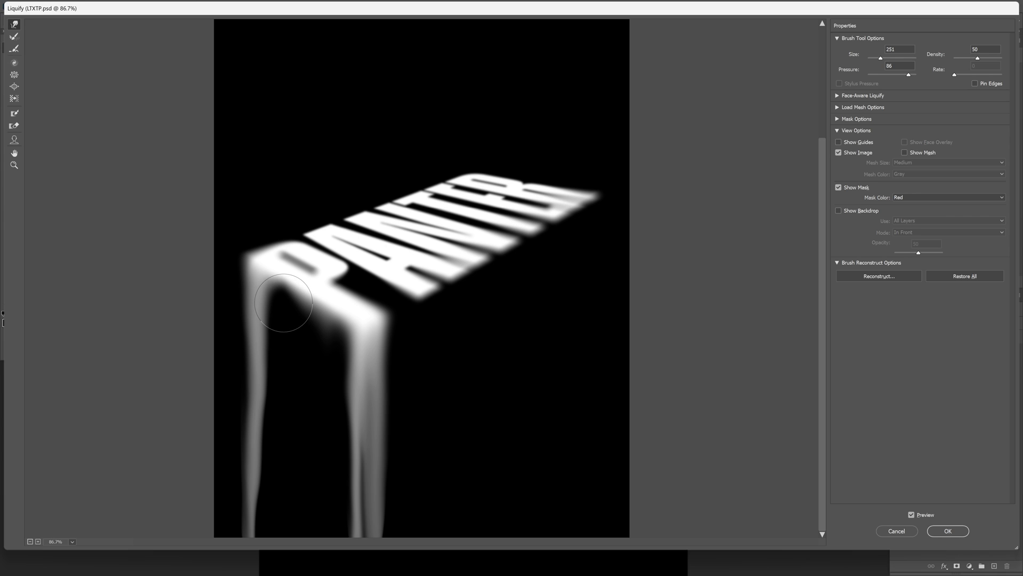
- Pull drips down from the rest of the P and the lower edges of the remaining letters, then apply Liquify
{"action": "left_click_drag", "start_coordinate": [279, 301], "coordinate": [301, 528]}
{"action": "left_click_drag", "start_coordinate": [423, 298], "coordinate": [423, 533]}
{"action": "left_click_drag", "start_coordinate": [479, 267], "coordinate": [493, 315]}
{"action": "left_click_drag", "start_coordinate": [590, 200], "coordinate": [591, 536]}
{"action": "left_click_drag", "start_coordinate": [560, 213], "coordinate": [555, 503]}
{"action": "scroll", "coordinate": [555, 504], "scroll_direction": "up", "scroll_amount": 1}
{"action": "left_click_drag", "start_coordinate": [296, 315], "coordinate": [299, 533]}
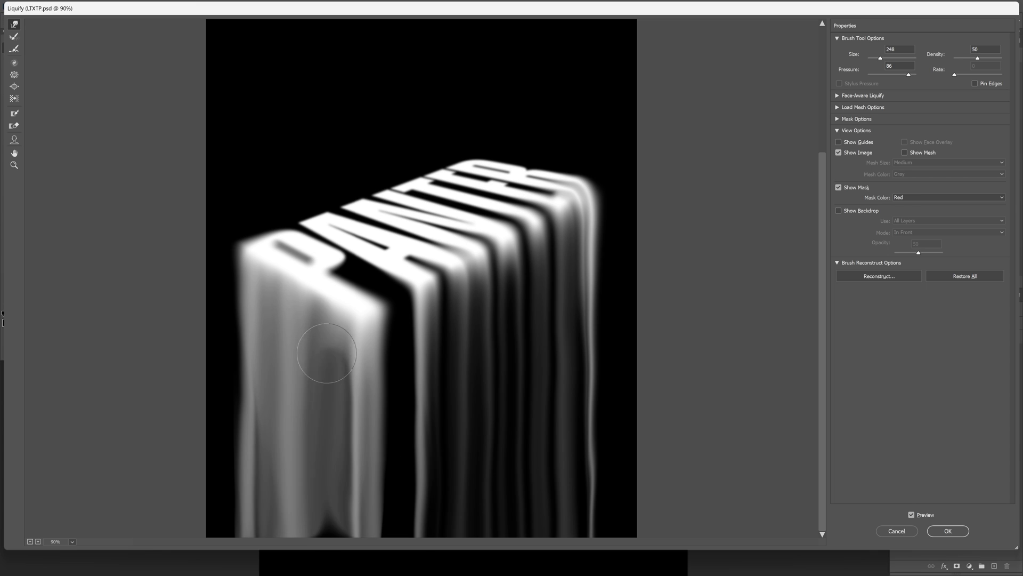
{"action": "left_click_drag", "start_coordinate": [323, 361], "coordinate": [330, 536]}
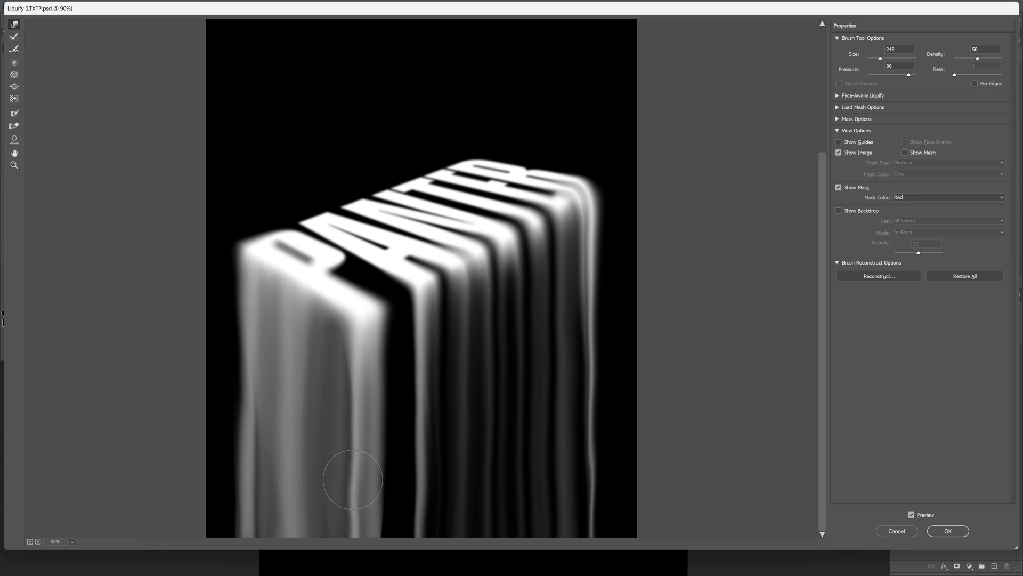
{"action": "left_click", "coordinate": [959, 534]}
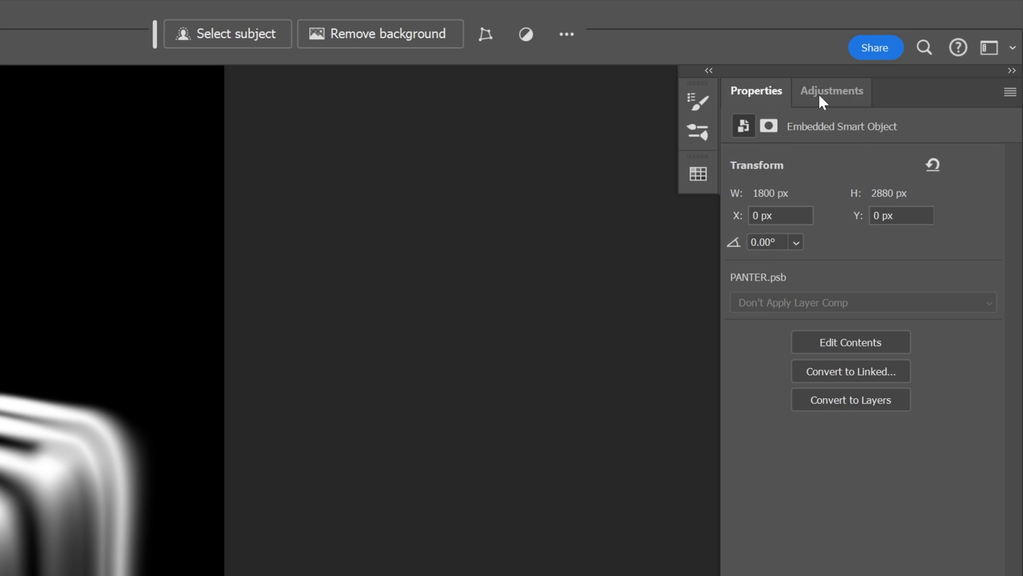
- Add a Gradient Map adjustment layer and insert a deep blue (#001ed4) color stop at 17% in its gradient
{"action": "left_click", "coordinate": [956, 44]}
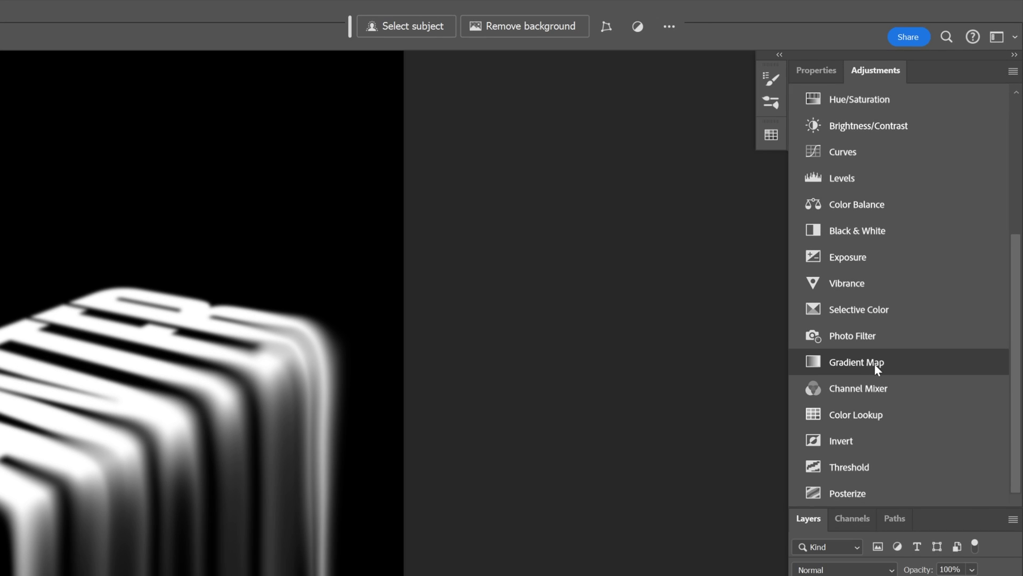
{"action": "left_click", "coordinate": [875, 364]}
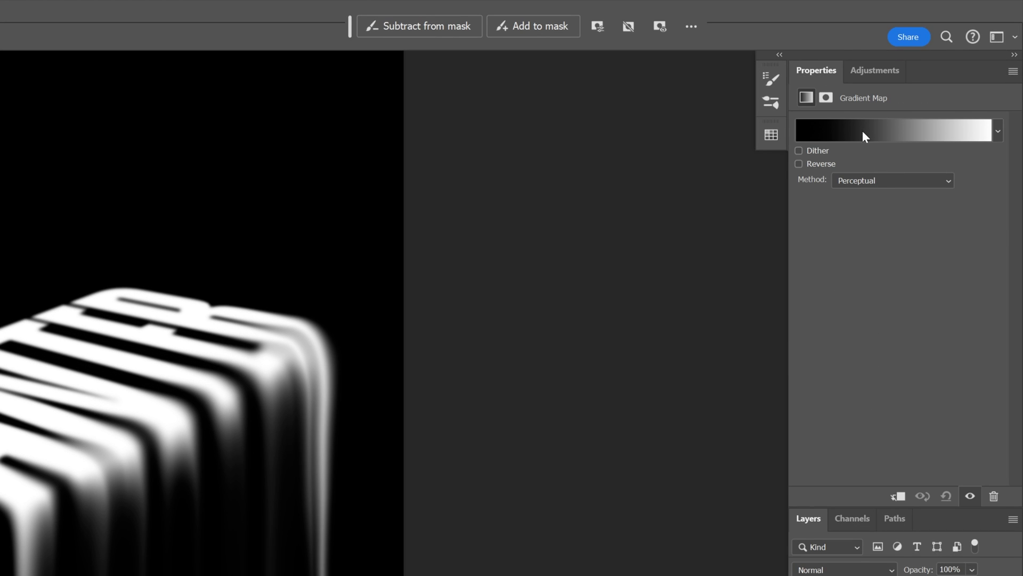
{"action": "left_click", "coordinate": [864, 134]}
{"action": "left_click", "coordinate": [626, 530]}
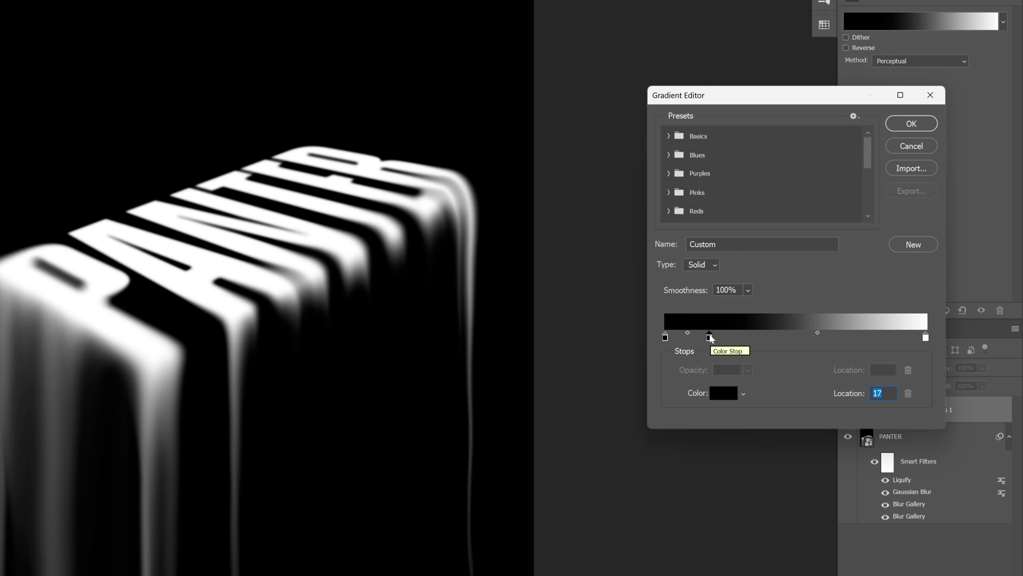
{"action": "left_click", "coordinate": [723, 394]}
{"action": "left_click", "coordinate": [733, 330]}
{"action": "left_click", "coordinate": [717, 303]}
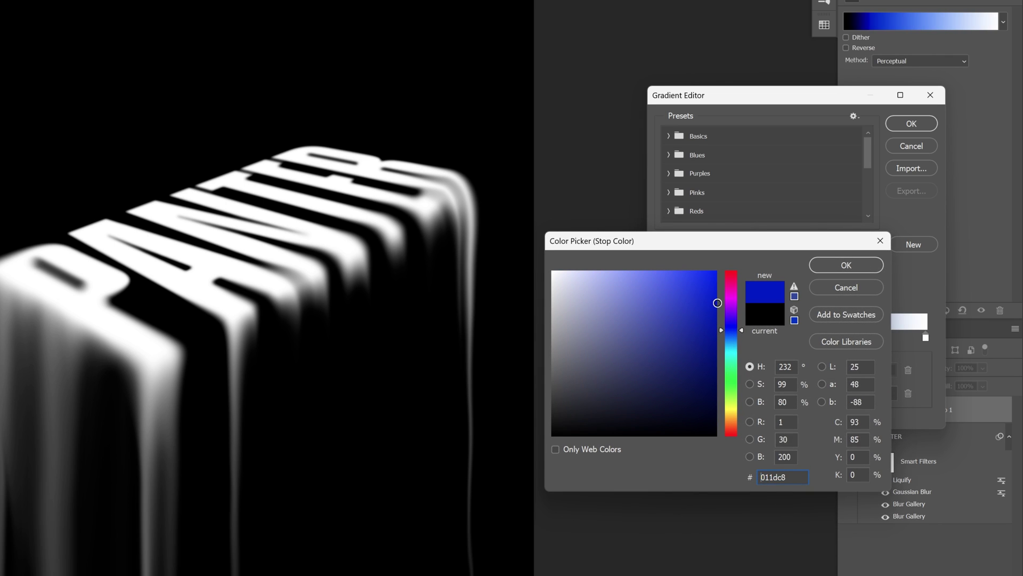
{"action": "left_click", "coordinate": [843, 267]}
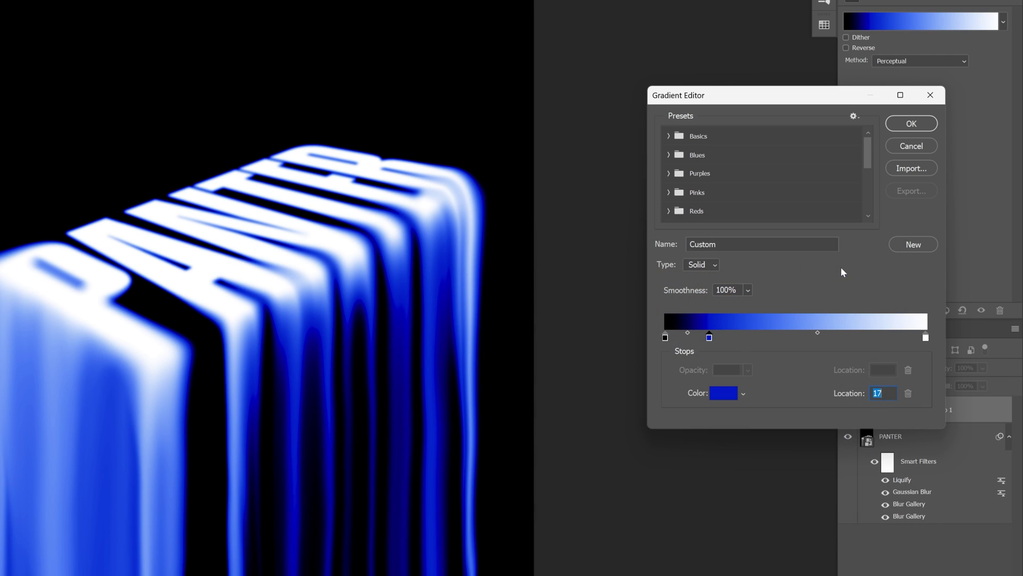
- Add a cyan (#1ae9f6) color stop at 34% in the gradient
{"action": "left_click", "coordinate": [755, 338]}
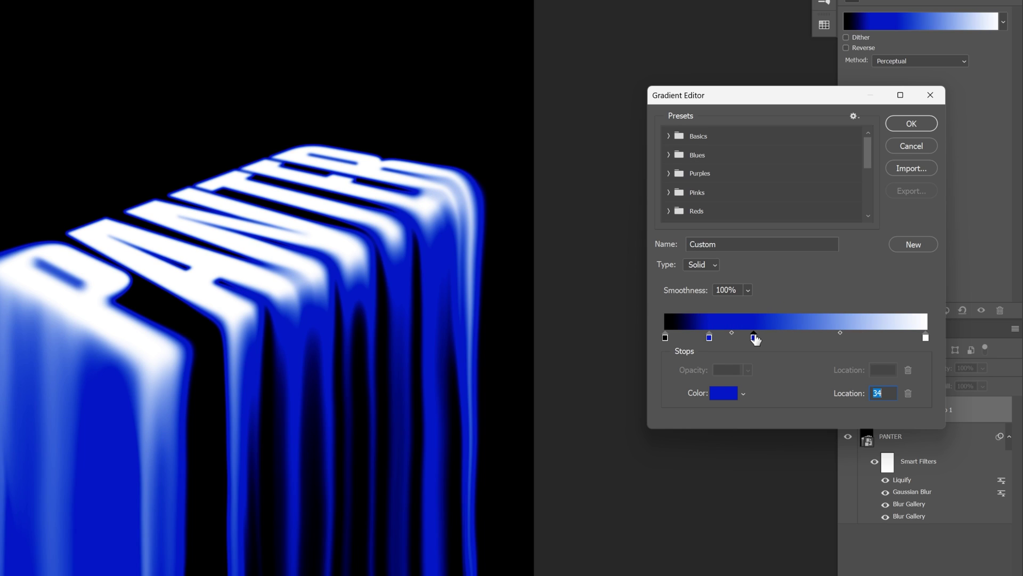
{"action": "left_click", "coordinate": [723, 393]}
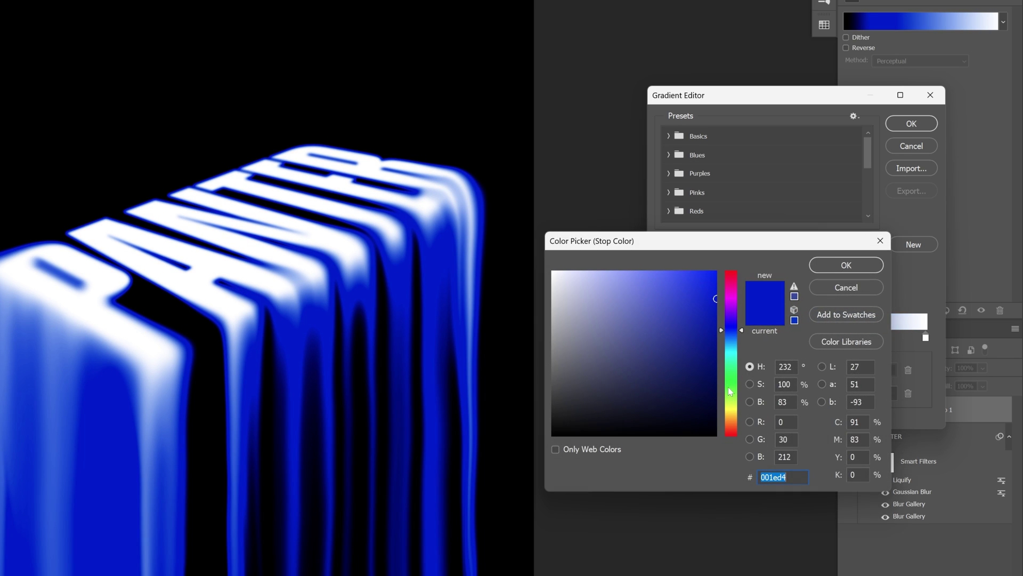
{"action": "left_click", "coordinate": [733, 352]}
{"action": "left_click_drag", "start_coordinate": [705, 277], "coordinate": [700, 277]}
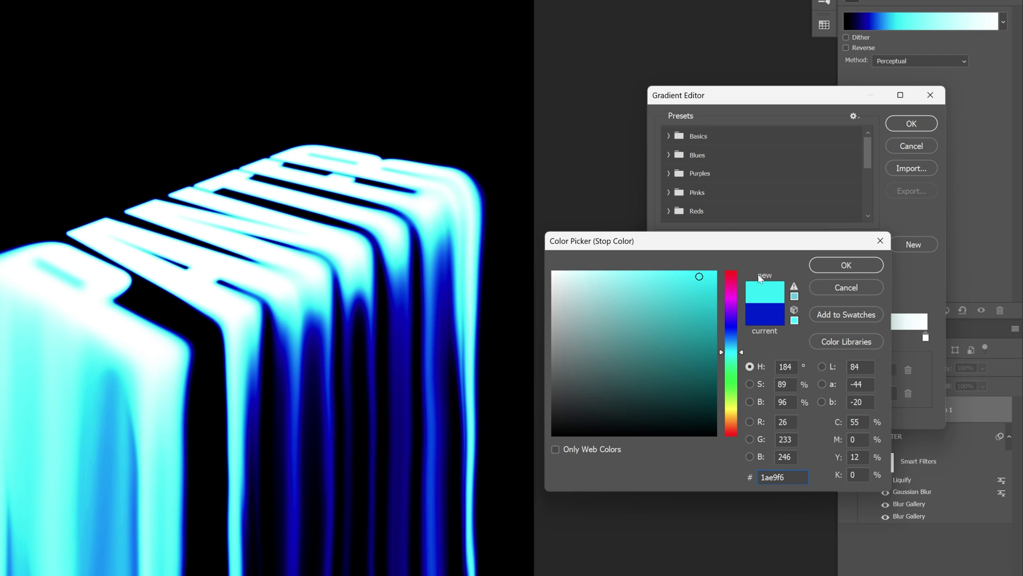
{"action": "left_click", "coordinate": [846, 265]}
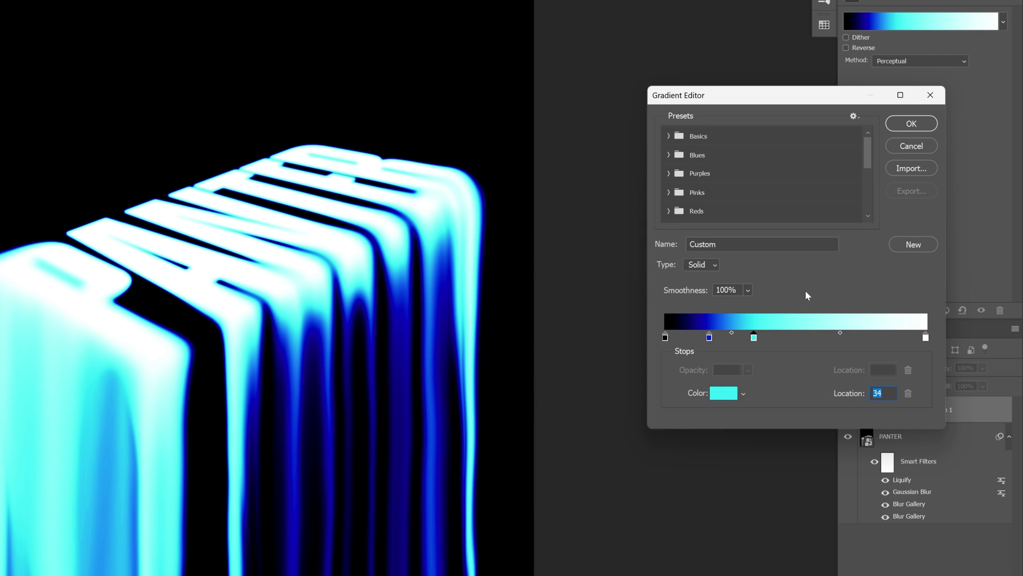
- Add a white color stop at 51% in the gradient
{"action": "left_click", "coordinate": [801, 340]}
{"action": "left_click", "coordinate": [734, 393]}
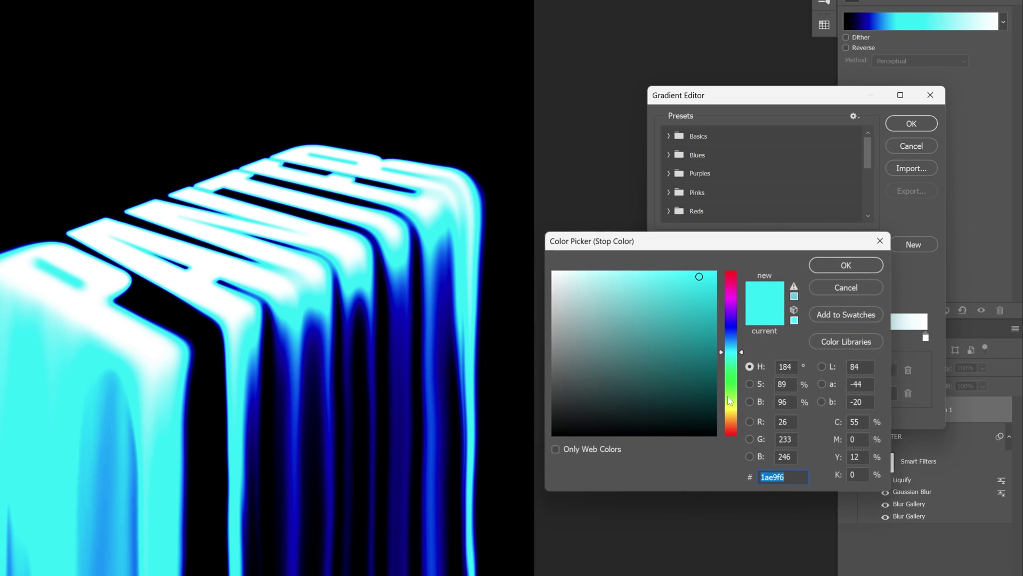
{"action": "left_click_drag", "start_coordinate": [635, 360], "coordinate": [526, 246]}
{"action": "left_click", "coordinate": [823, 271]}
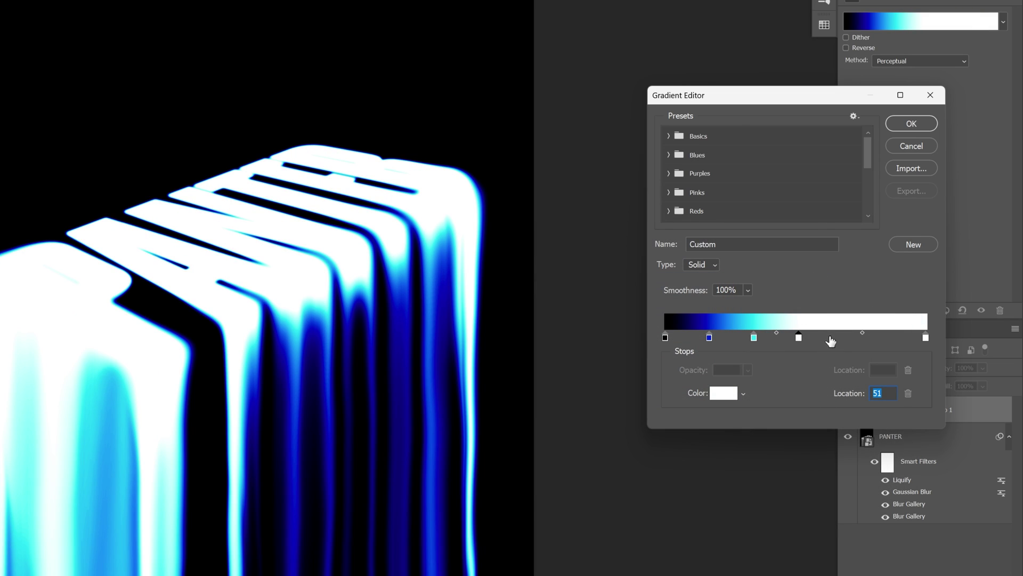
- Color a new gradient stop between the 51% stop and the white end bright green
{"action": "left_click", "coordinate": [727, 398]}
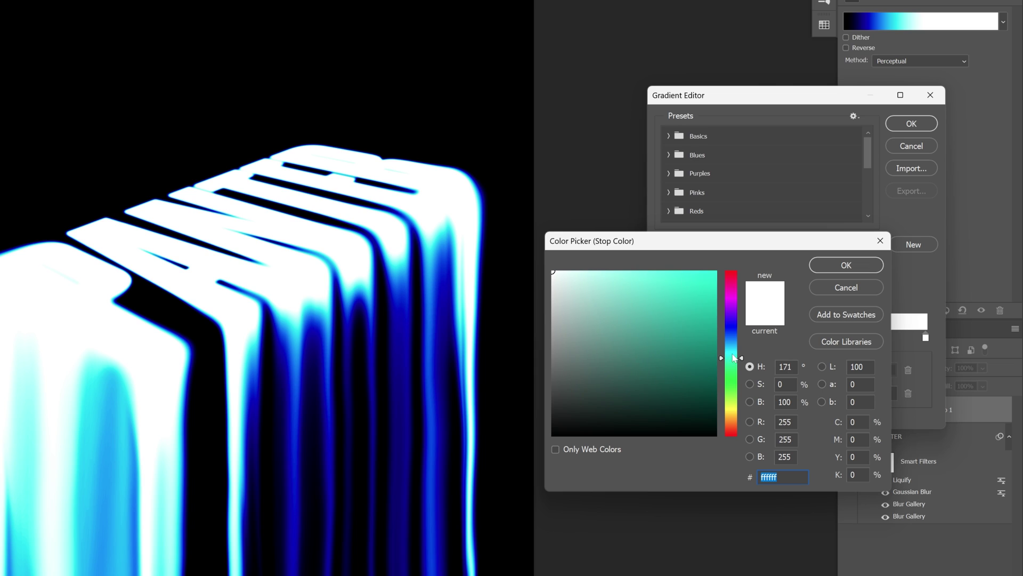
{"action": "left_click", "coordinate": [694, 295]}
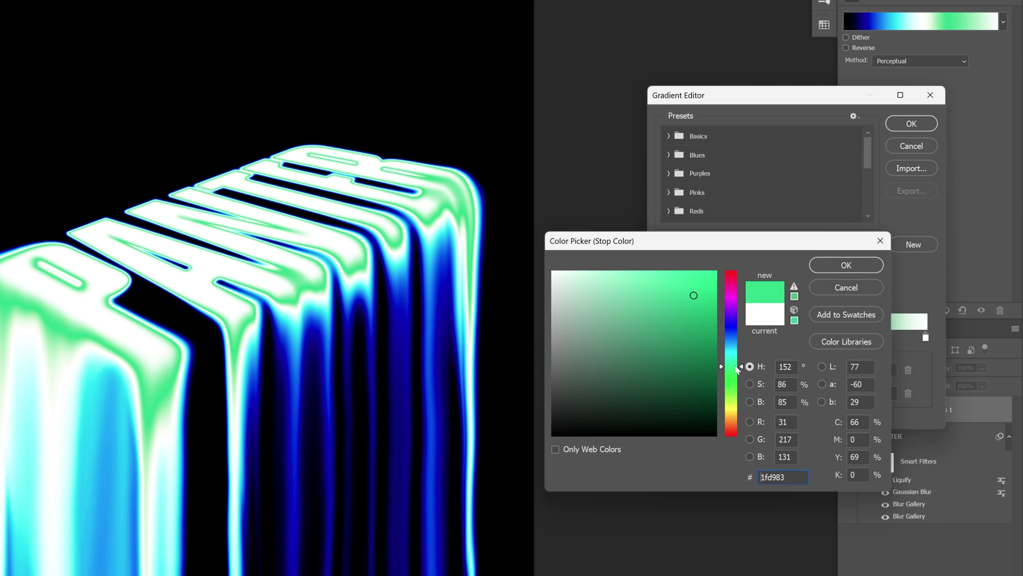
{"action": "left_click", "coordinate": [824, 266]}
- Add a red (#e51b3c) color stop at 82% and change the gradient's white end stop to black
{"action": "left_click", "coordinate": [881, 339]}
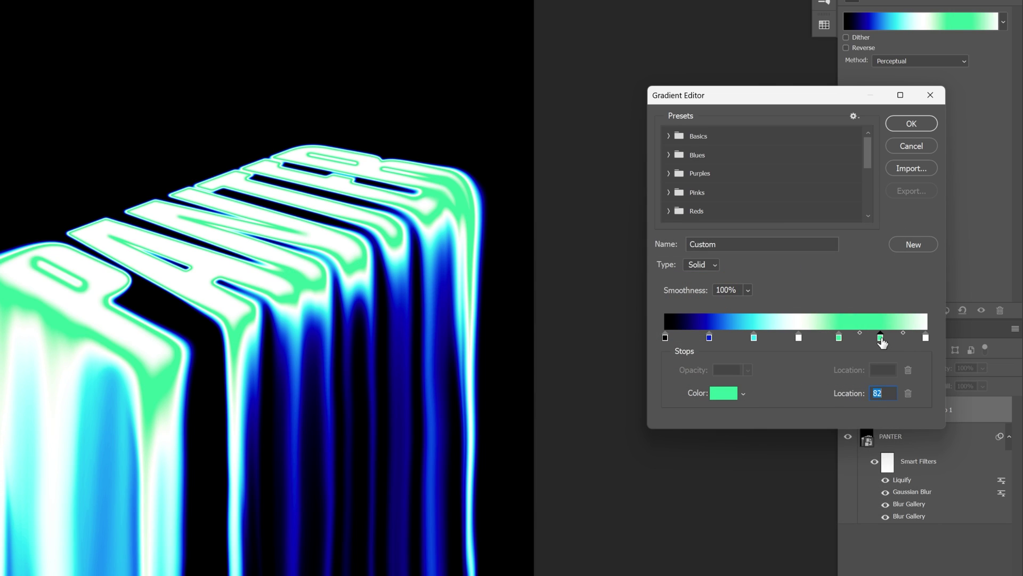
{"action": "left_click", "coordinate": [735, 393]}
{"action": "left_click", "coordinate": [733, 275]}
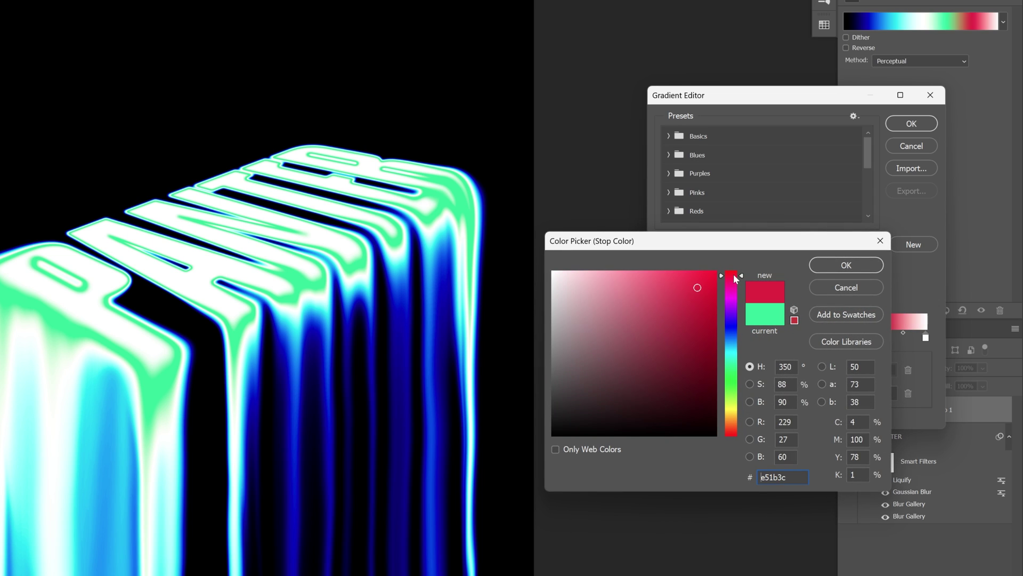
{"action": "left_click", "coordinate": [846, 265]}
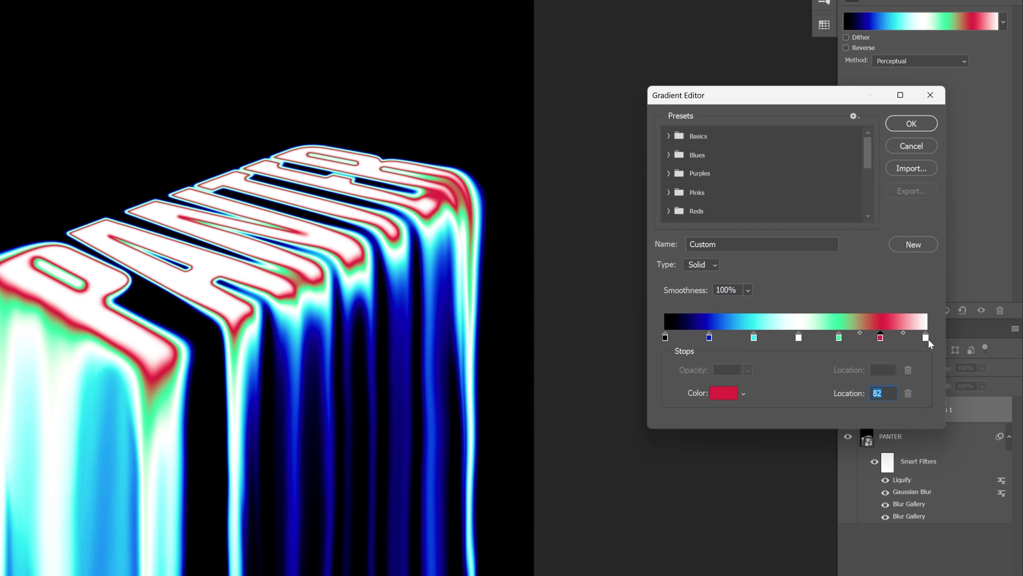
{"action": "left_click", "coordinate": [725, 397]}
{"action": "left_click_drag", "start_coordinate": [656, 384], "coordinate": [533, 457]}
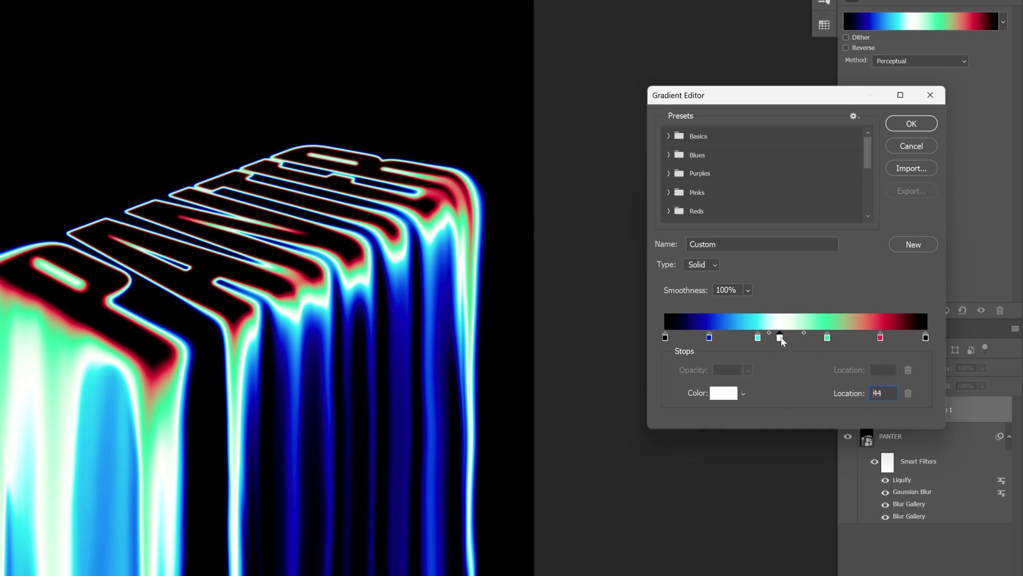
- Shift the intermediate color stops closer to the dark start of the gradient and accept the gradient
{"action": "left_click_drag", "start_coordinate": [758, 337], "coordinate": [736, 337]}
{"action": "left_click_drag", "start_coordinate": [827, 337], "coordinate": [741, 338]}
{"action": "left_click_drag", "start_coordinate": [709, 338], "coordinate": [694, 338]}
{"action": "mouse_move", "coordinate": [765, 337]}
{"action": "left_mouse_down"}
{"action": "mouse_move", "coordinate": [798, 338]}
{"action": "mouse_move", "coordinate": [744, 337]}
{"action": "mouse_move", "coordinate": [764, 337]}
{"action": "left_mouse_up"}
{"action": "left_click", "coordinate": [912, 123]}
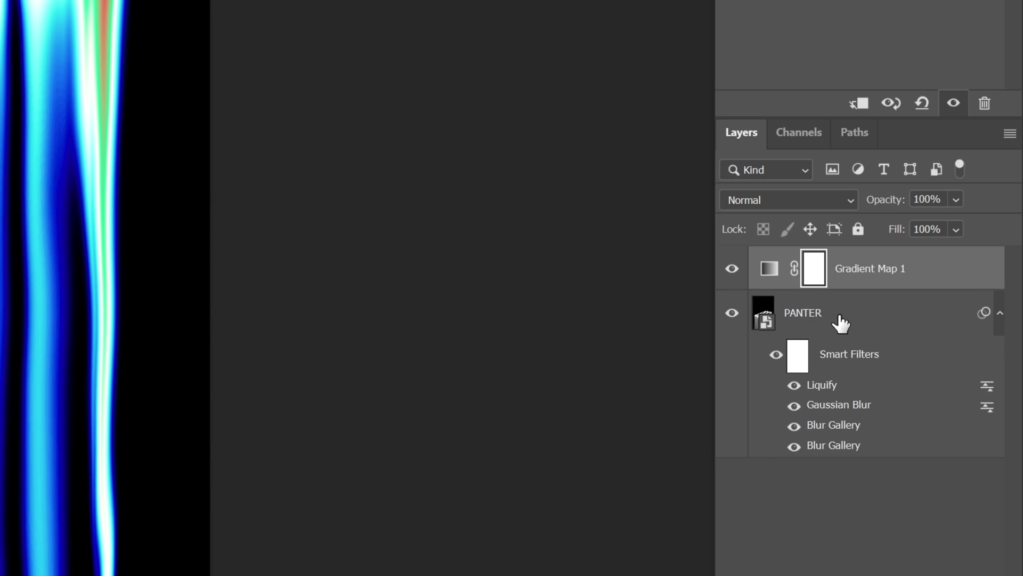
- Apply an Add Noise filter to the PANTER smart object with 4.2% amount, Uniform distribution and Monochromatic
{"action": "left_click", "coordinate": [840, 316]}
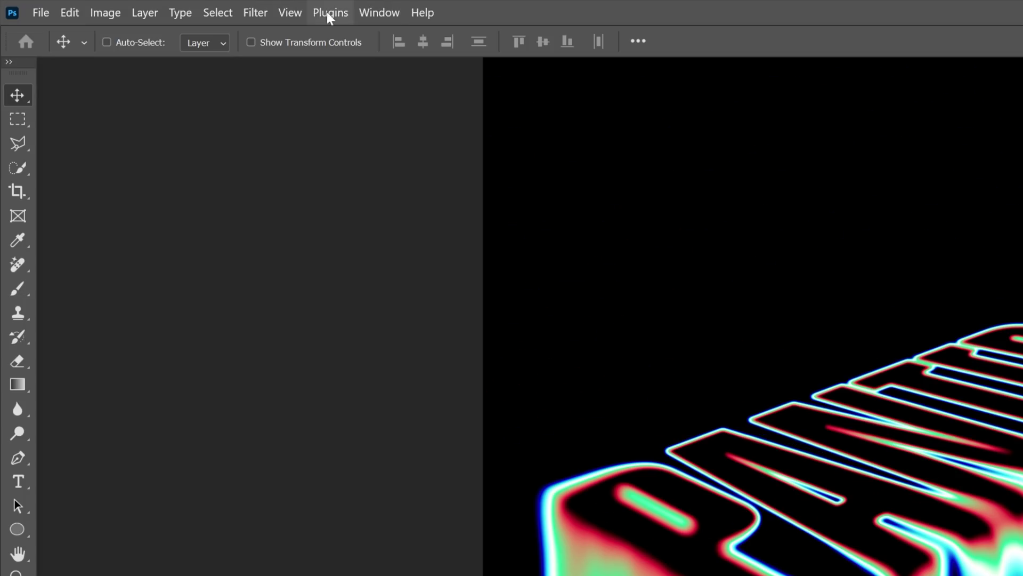
{"action": "left_click", "coordinate": [258, 14]}
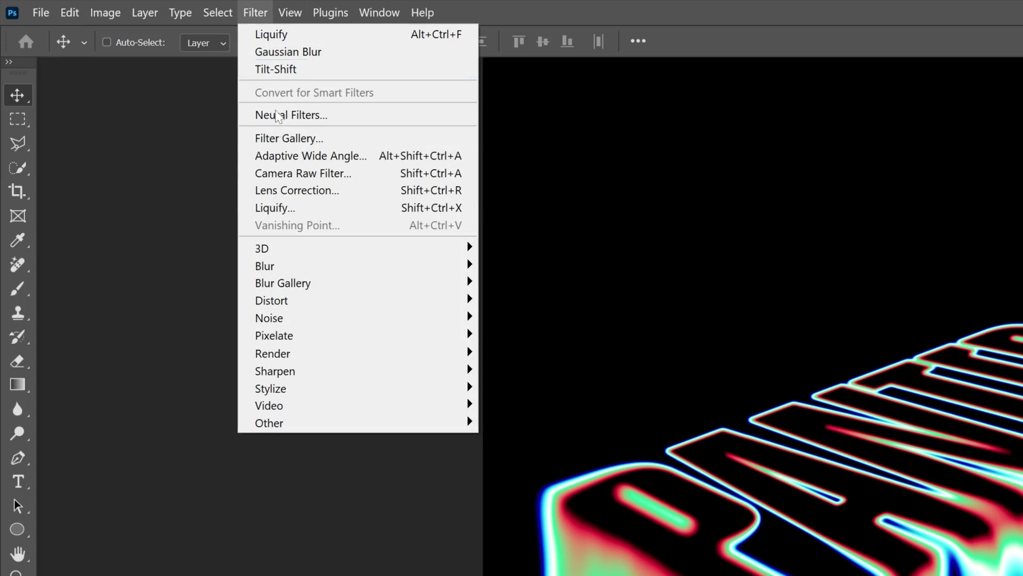
{"action": "mouse_move", "coordinate": [308, 318]}
{"action": "left_click", "coordinate": [560, 319]}
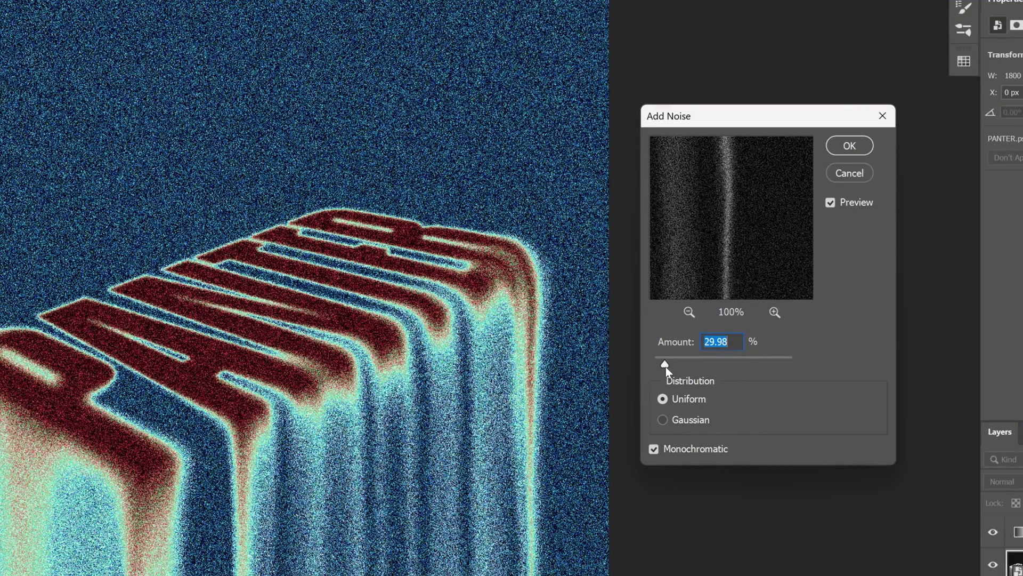
{"action": "left_click_drag", "start_coordinate": [667, 366], "coordinate": [655, 365]}
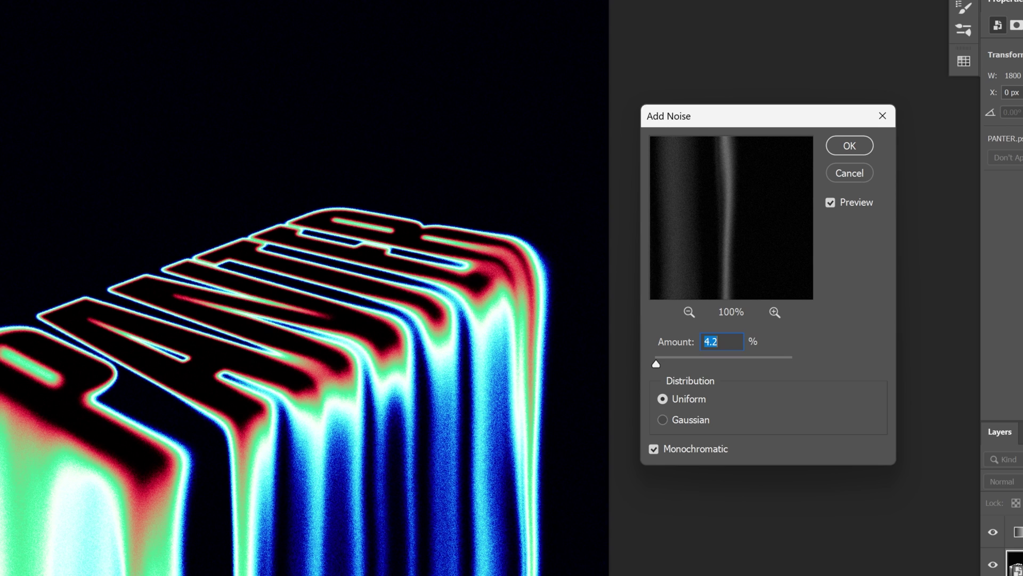
{"action": "left_click", "coordinate": [850, 146]}
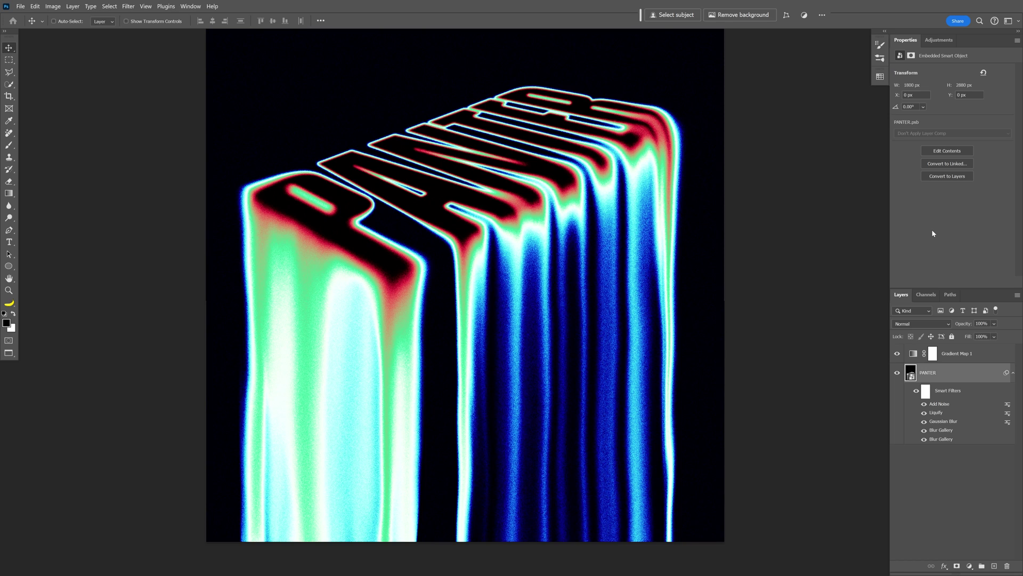